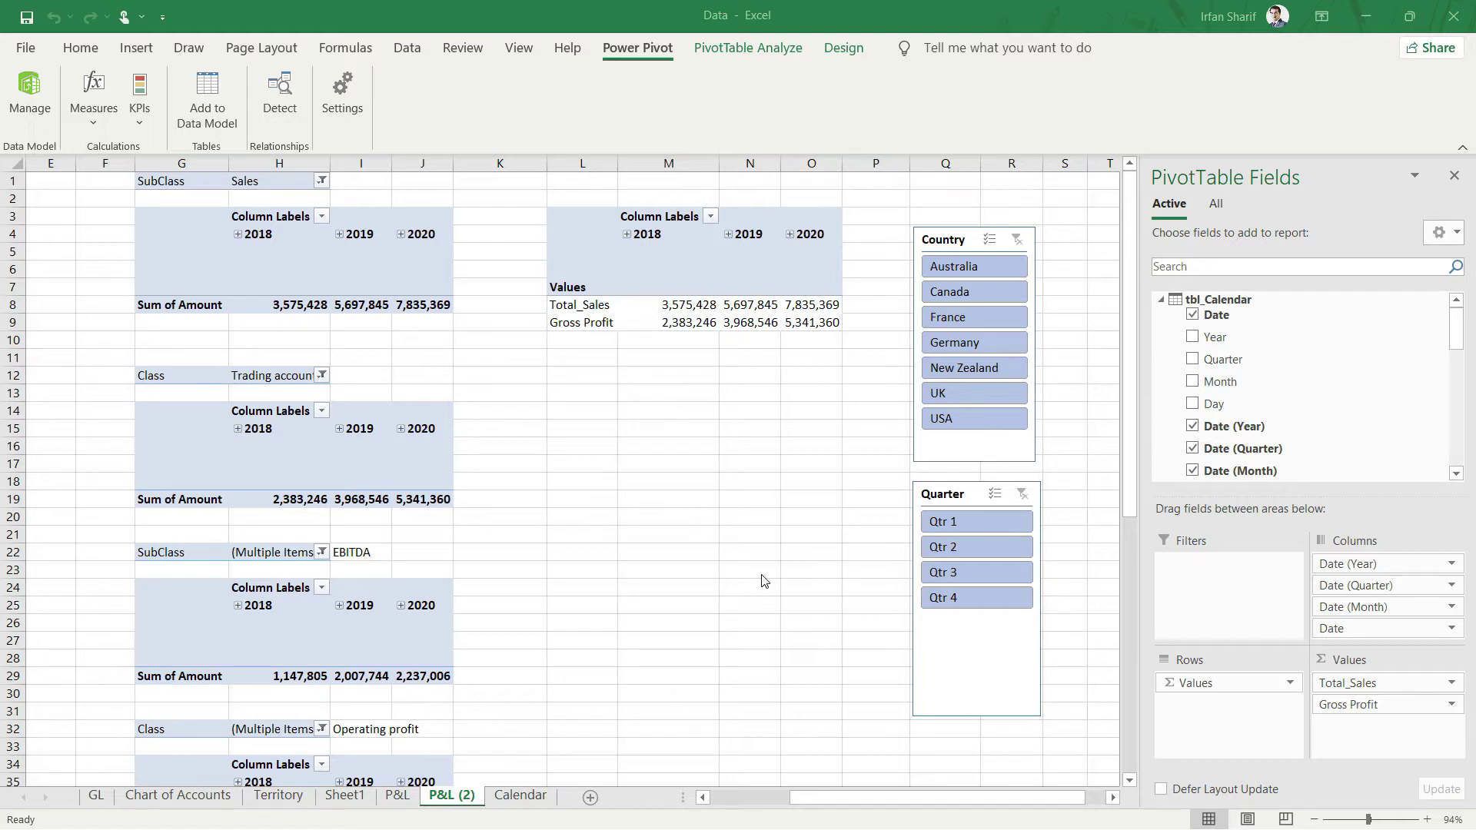
Select the 2018 Gross Profit figure in M9, then switch to the Chart of Accounts sheet
click(689, 321)
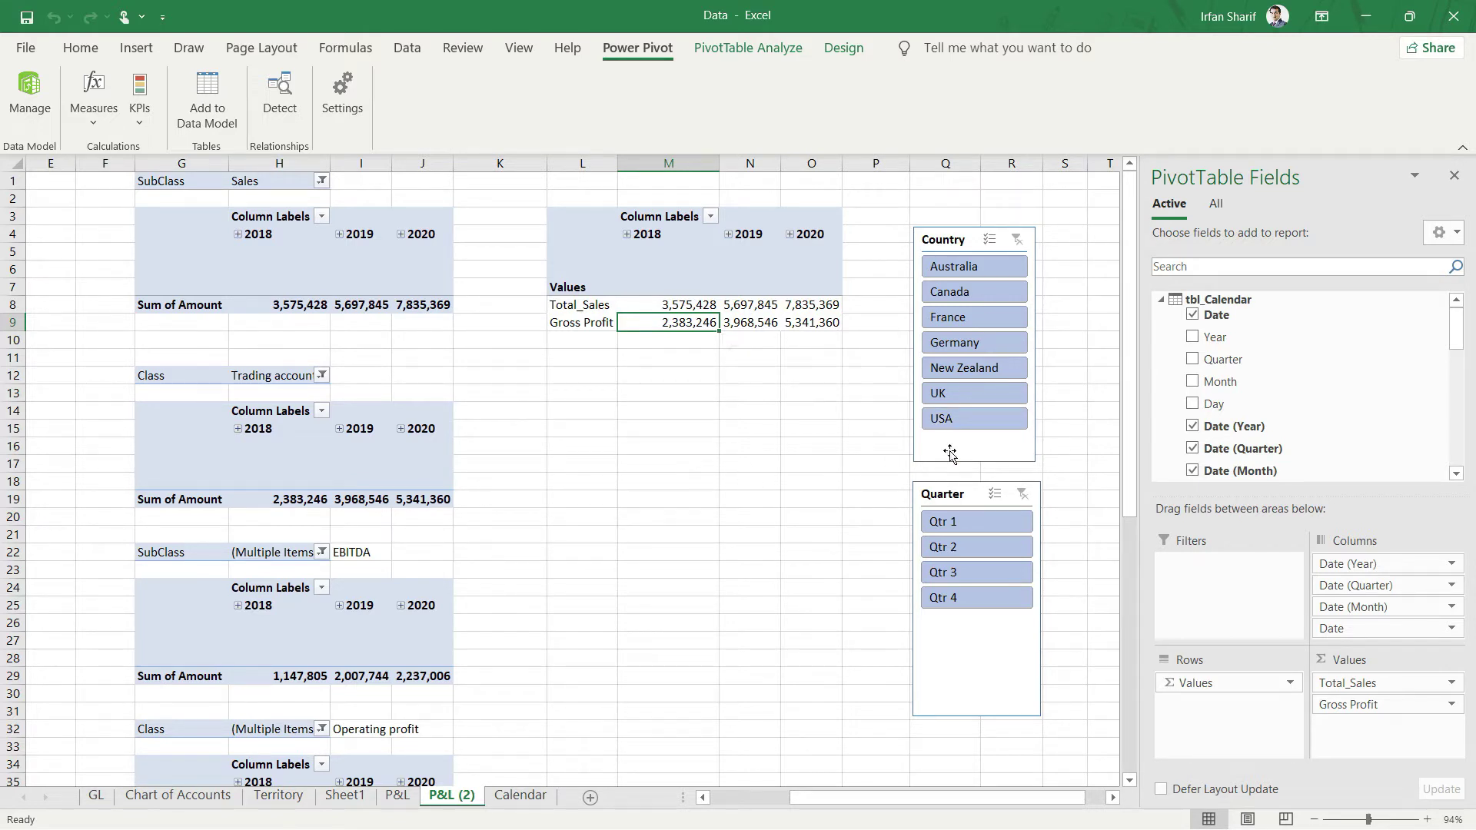
click(184, 795)
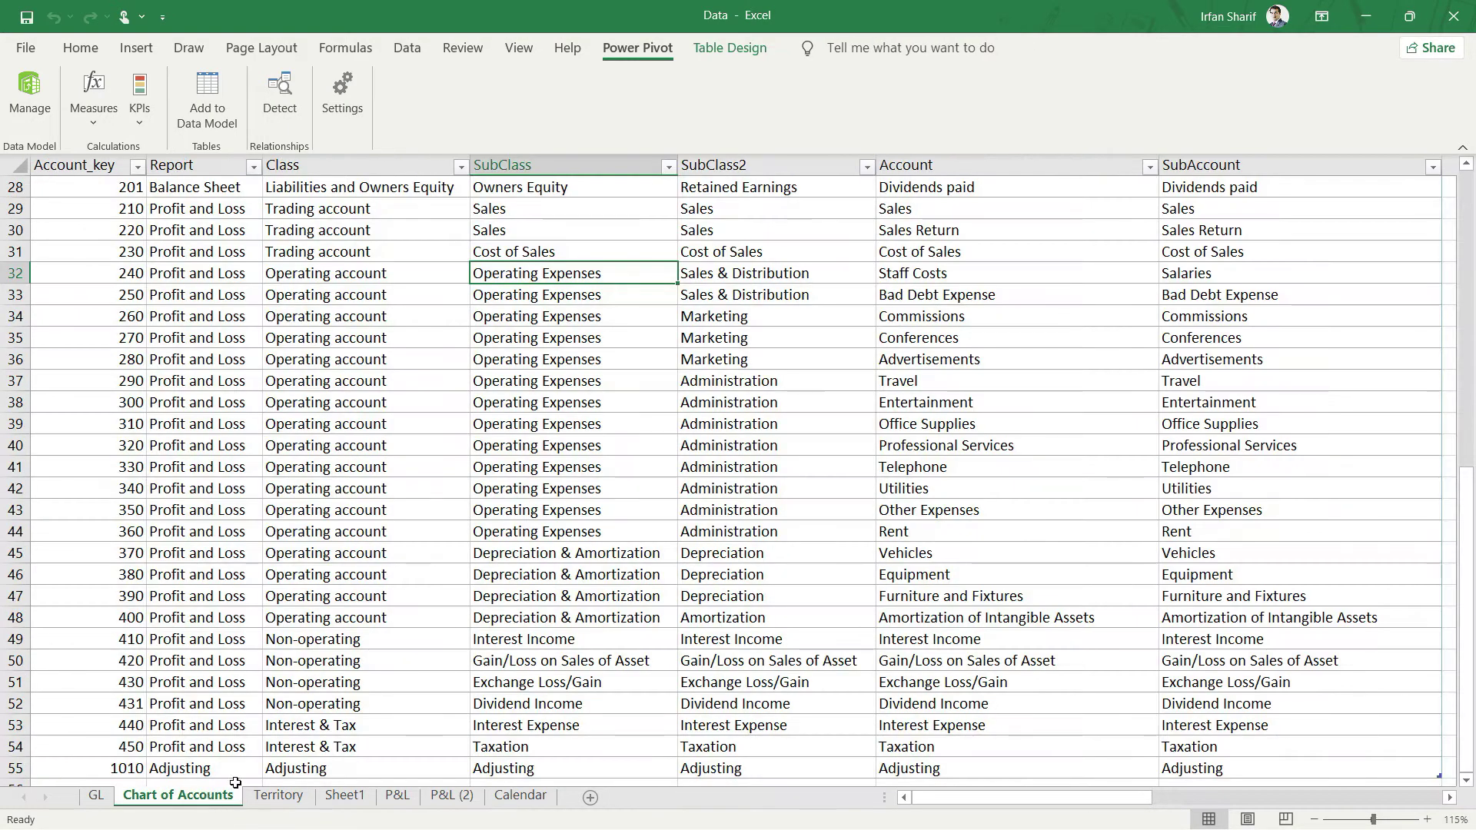
Check the Sales row 29 and the Operating Expenses rows 32–44, then return to P&L (2)
click(522, 213)
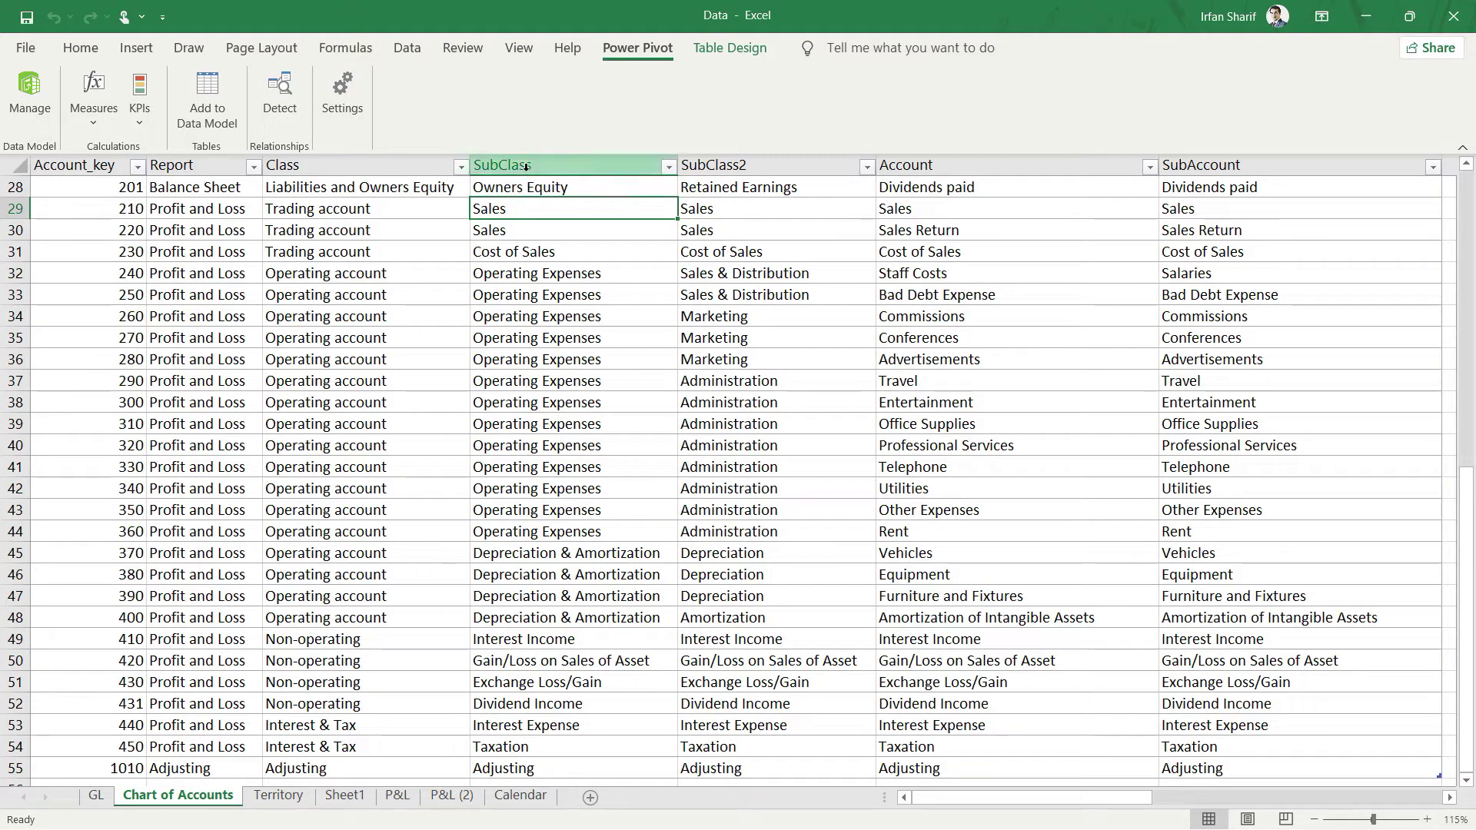
click(560, 270)
click(572, 529)
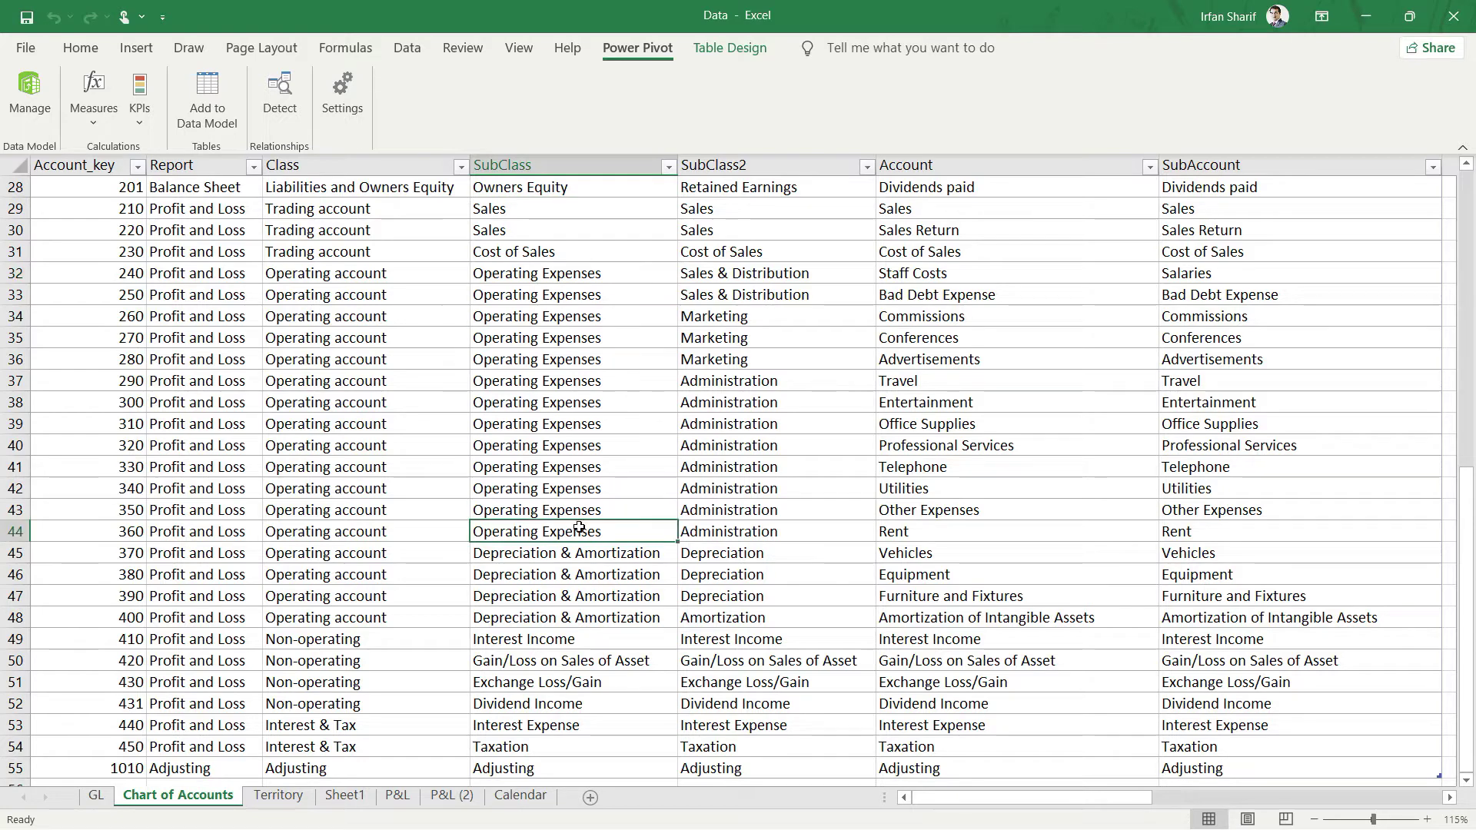
click(614, 274)
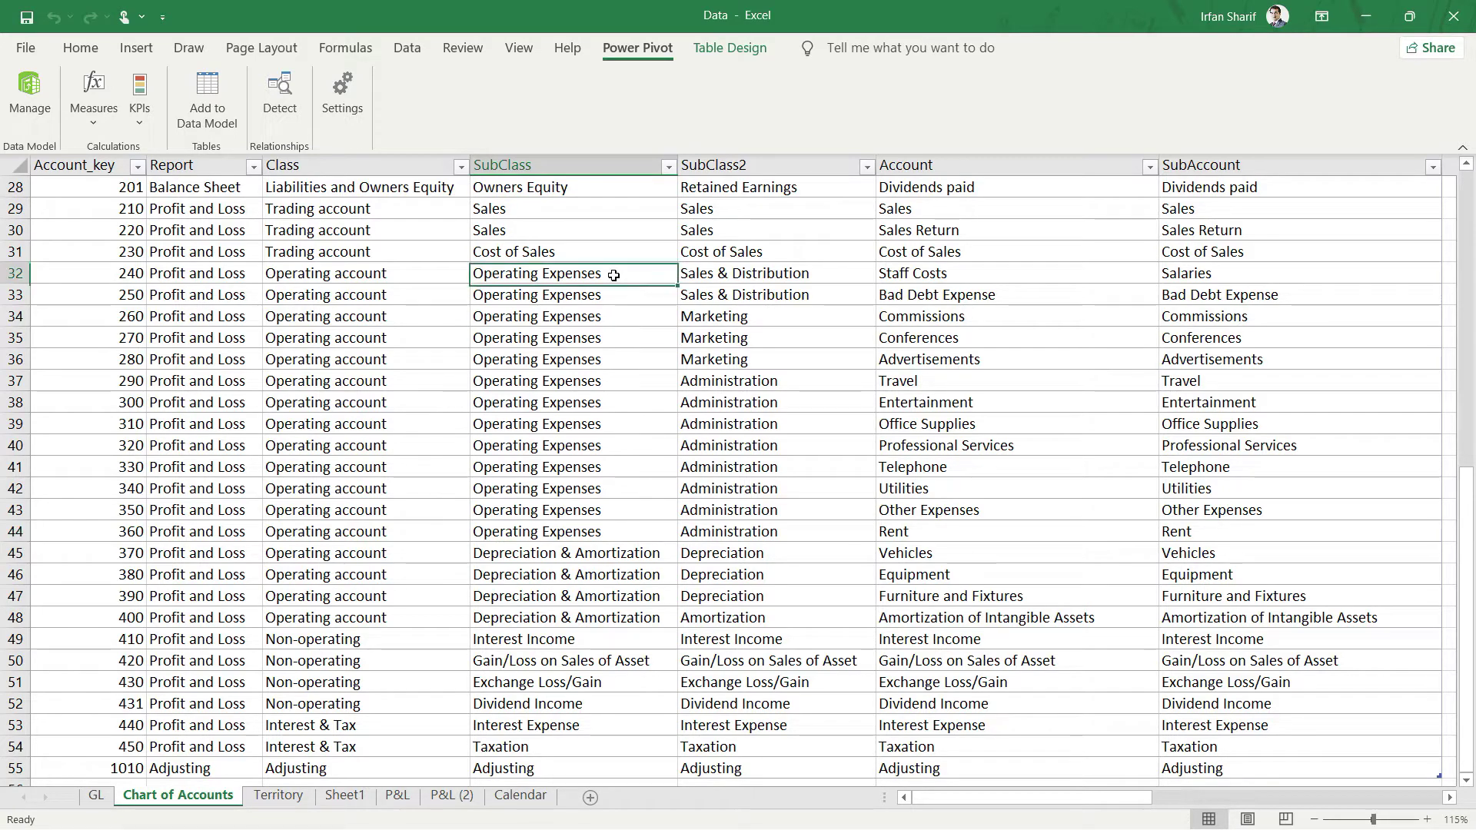
click(613, 530)
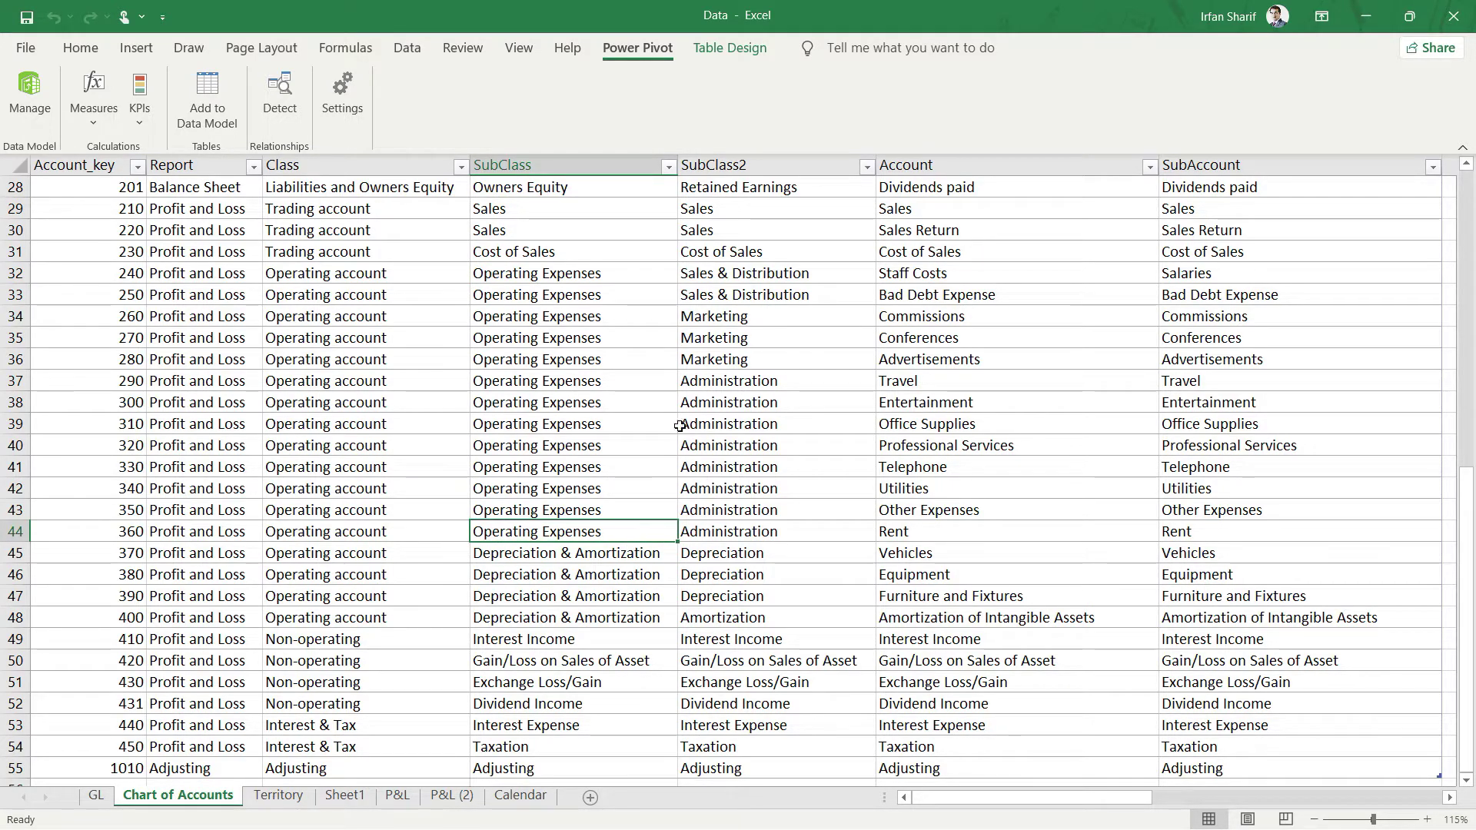
click(452, 795)
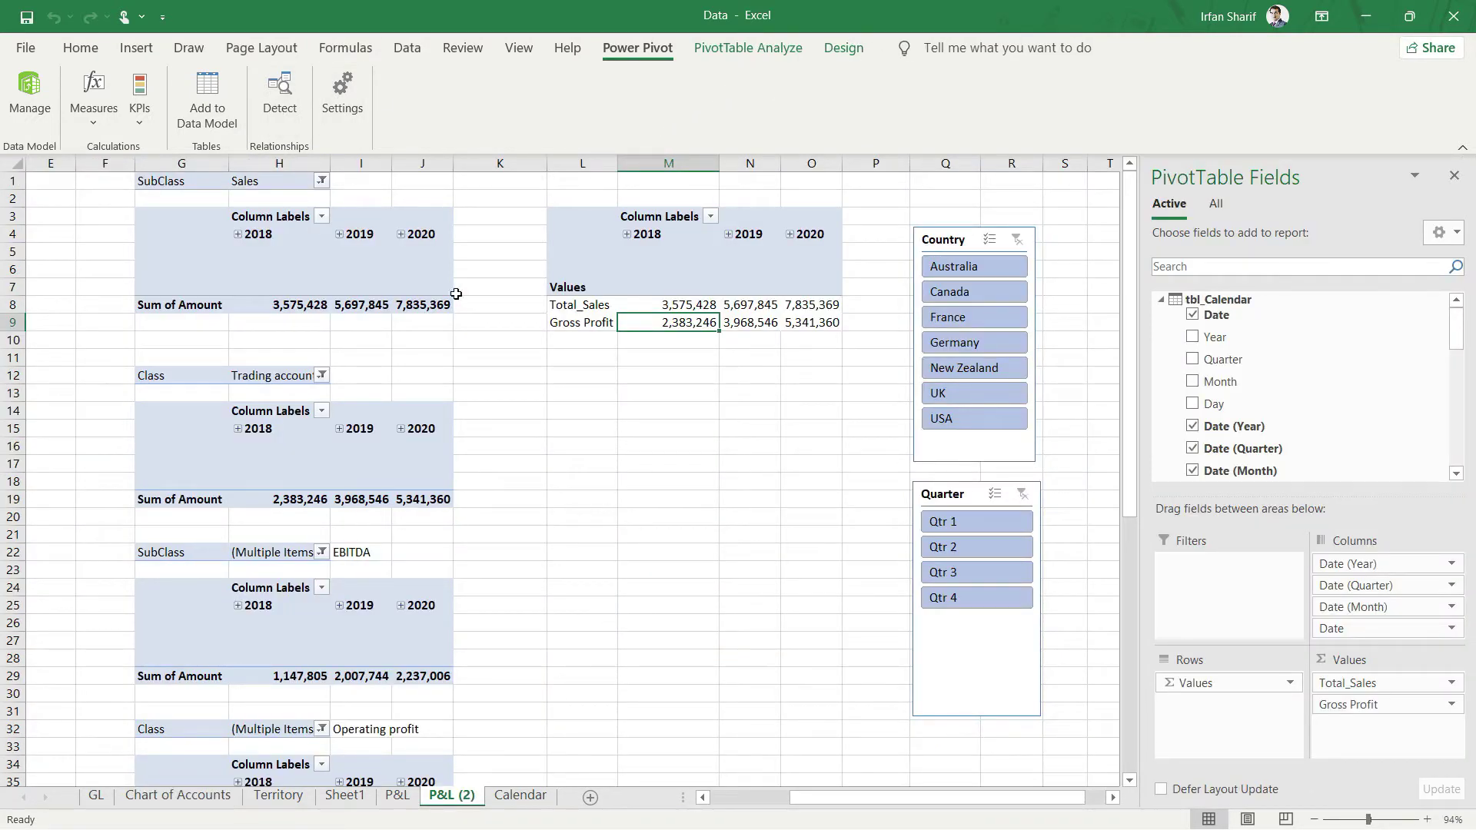
Create a new Power Pivot measure named EBITDA
click(647, 355)
click(93, 111)
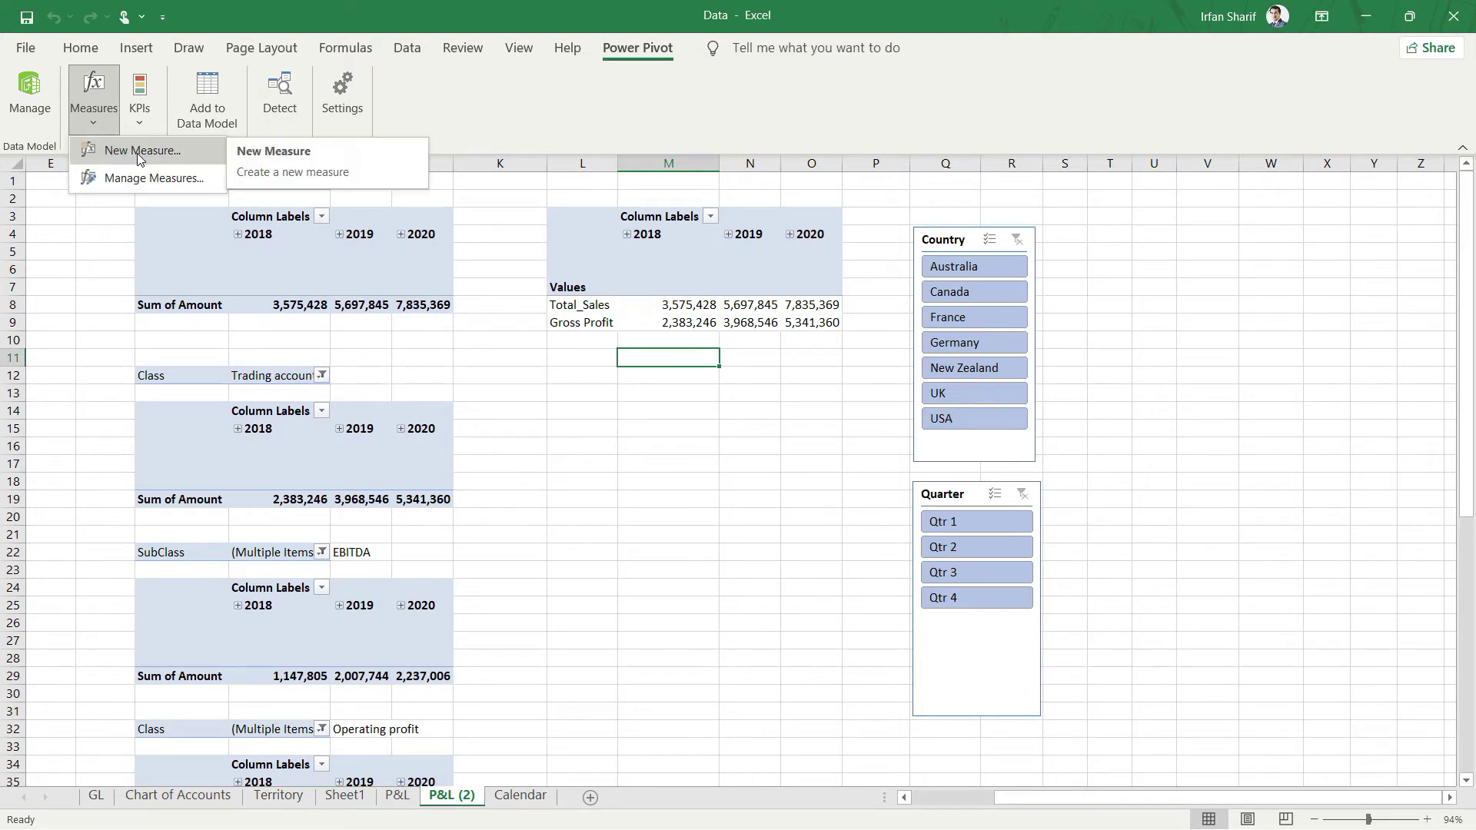
click(141, 152)
double_click(599, 288)
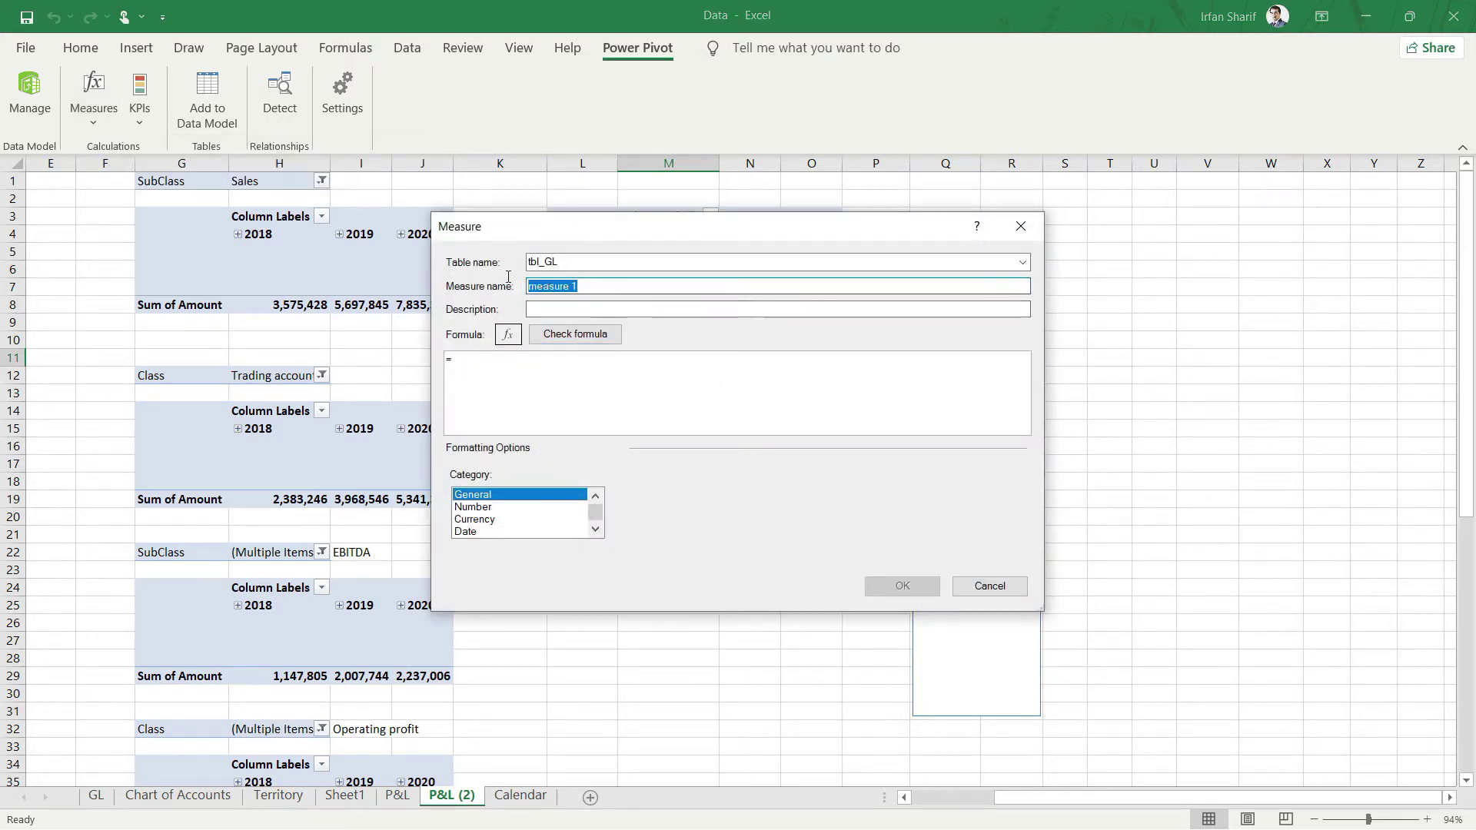
key(BackSpace)
text(EB)
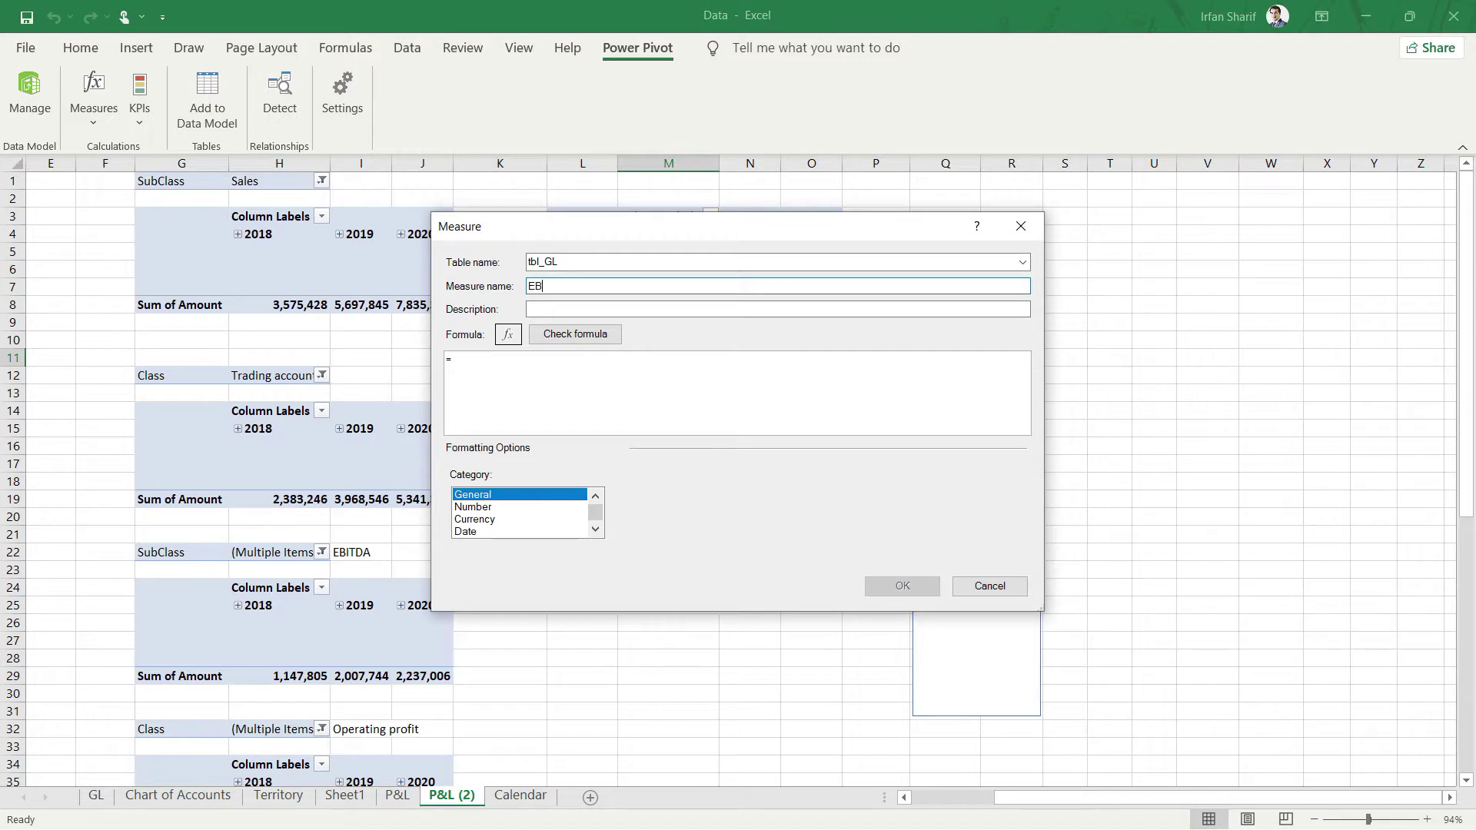
text(ITDA)
Enlarge the measure editor and begin the formula with = [Gross Profit] +
click(584, 367)
drag(1042, 611, 1142, 733)
ctrl+scroll(600, 416, up, 2)
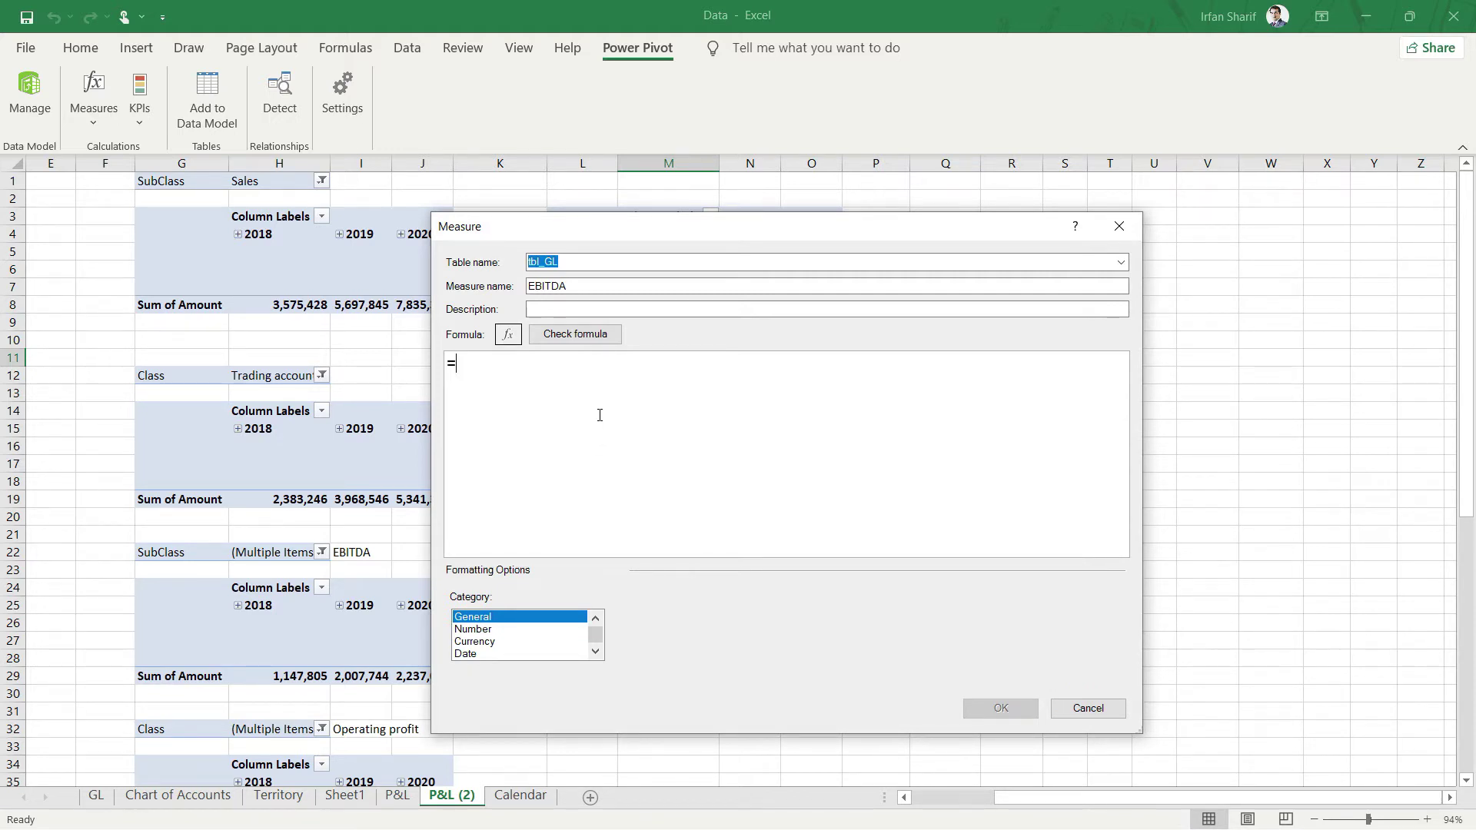
text([Gro)
key(Tab)
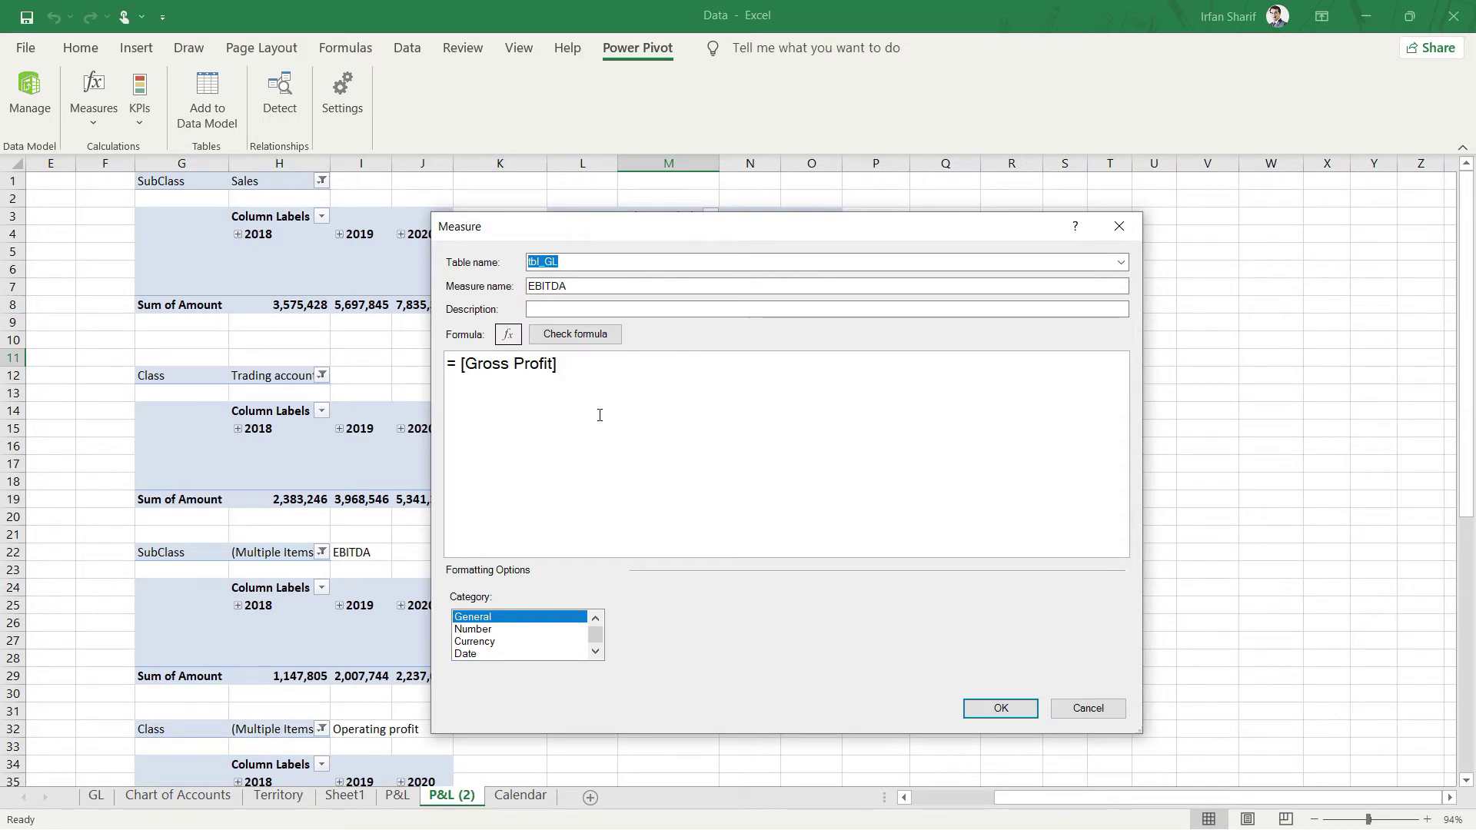
text(+)
Complete the formula with CALCULATE([Total_Value], tbl_ChartofAccounts[SubClass] = "Operating Expenses")
text(cal)
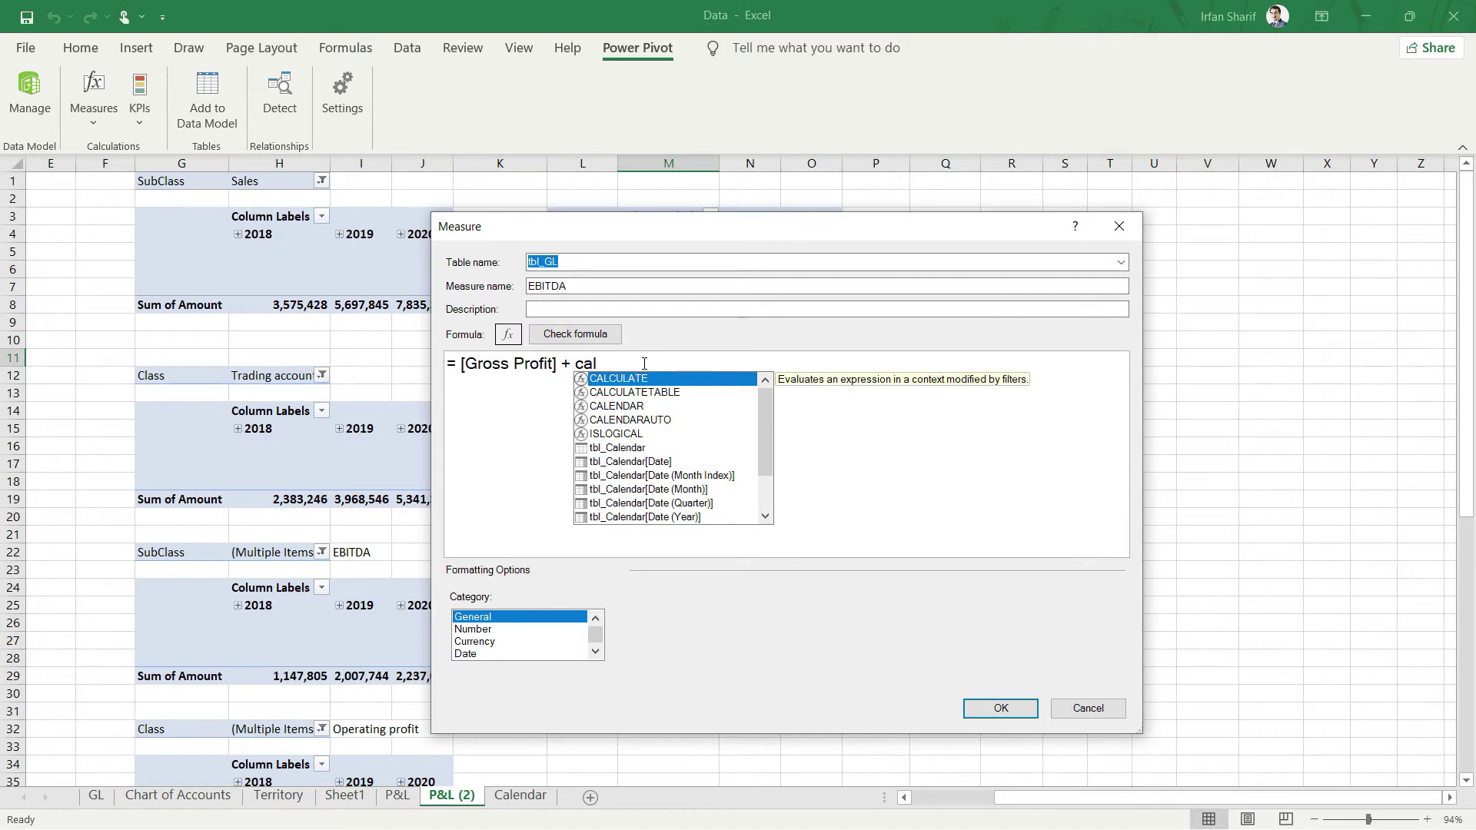
key(Tab)
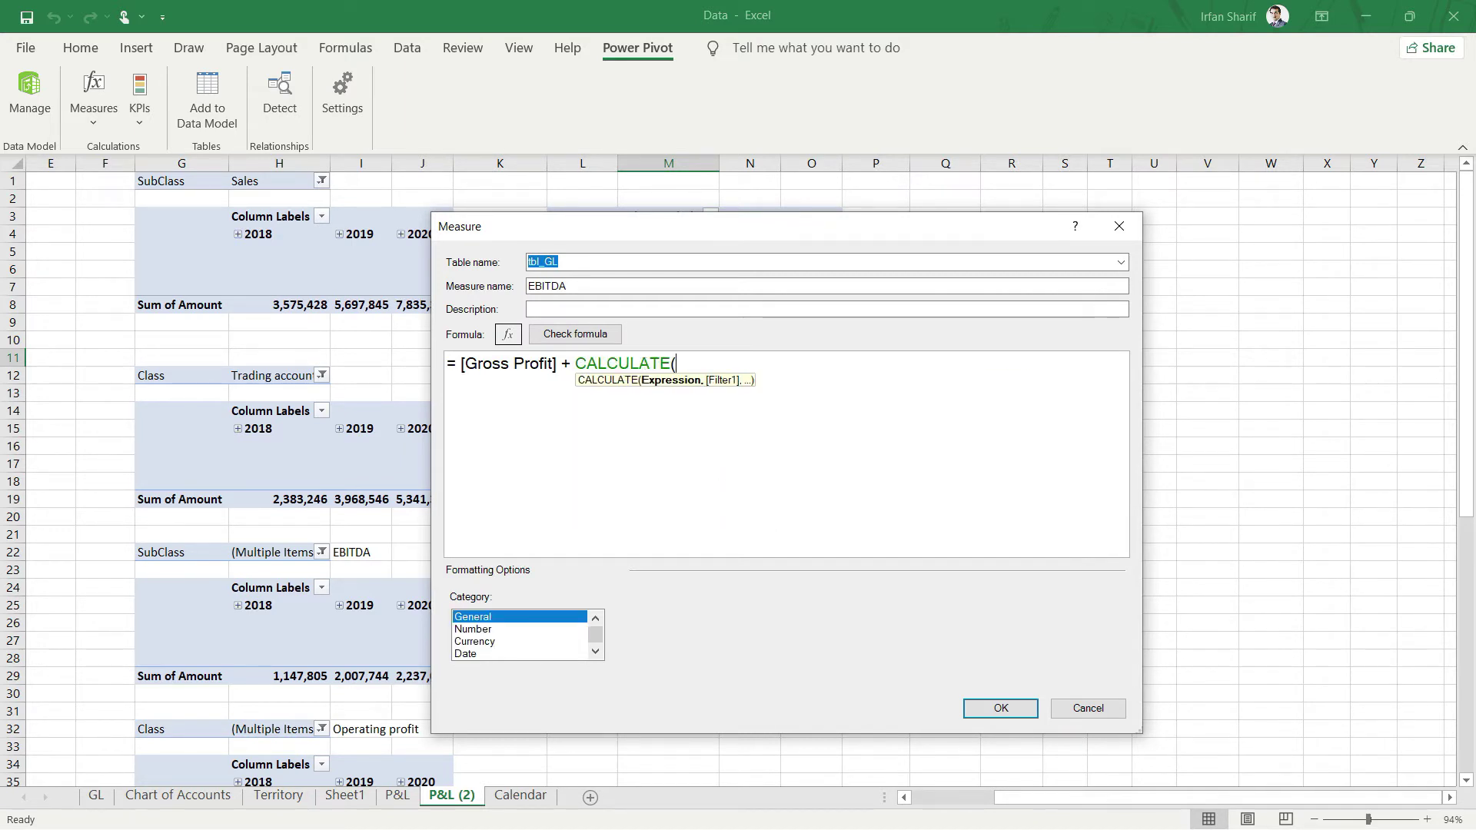
text(tota)
key(Down)
key(Down)
key(Down)
key(Tab)
text(, )
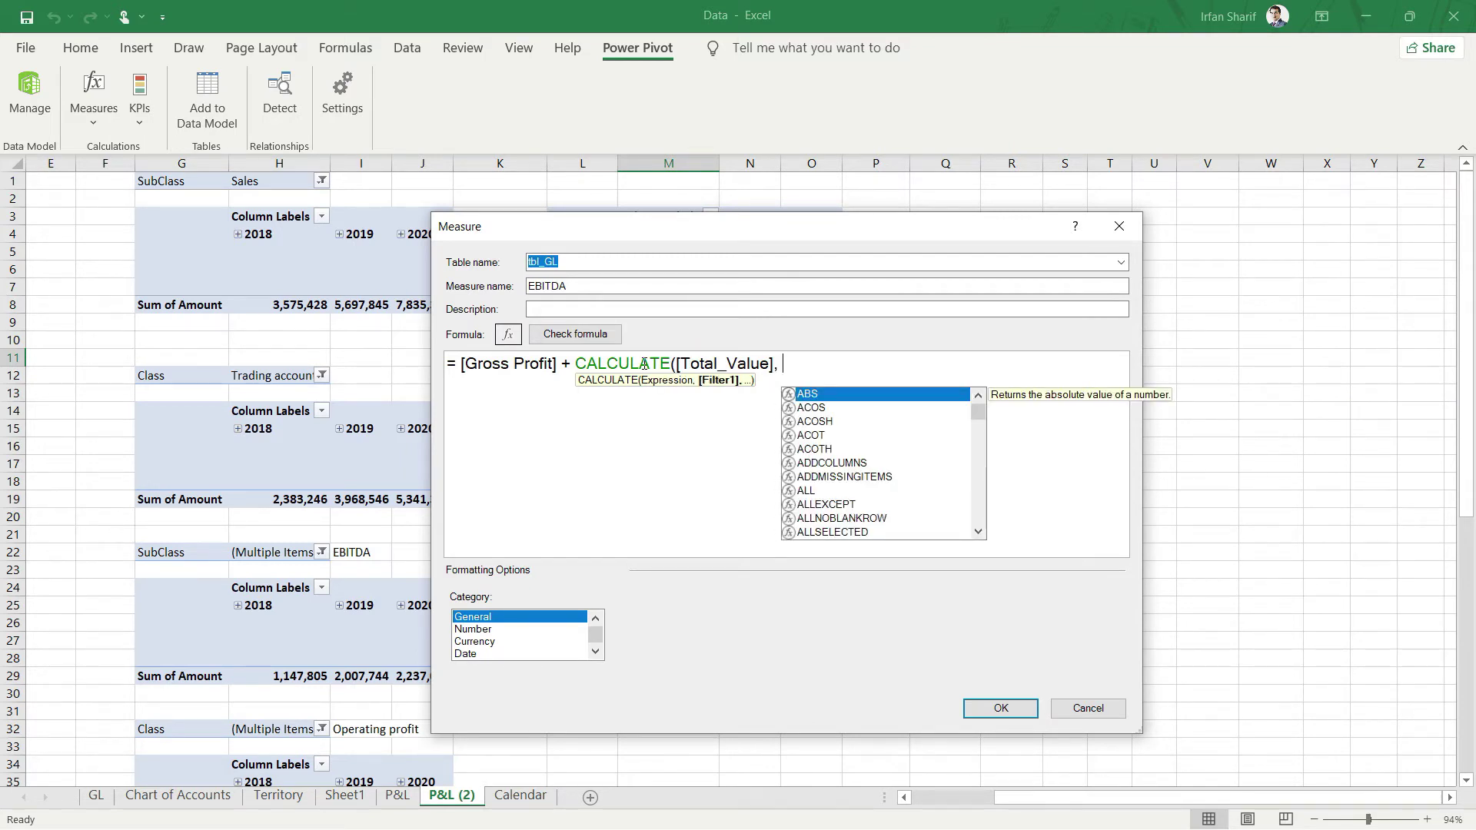
text(subcla)
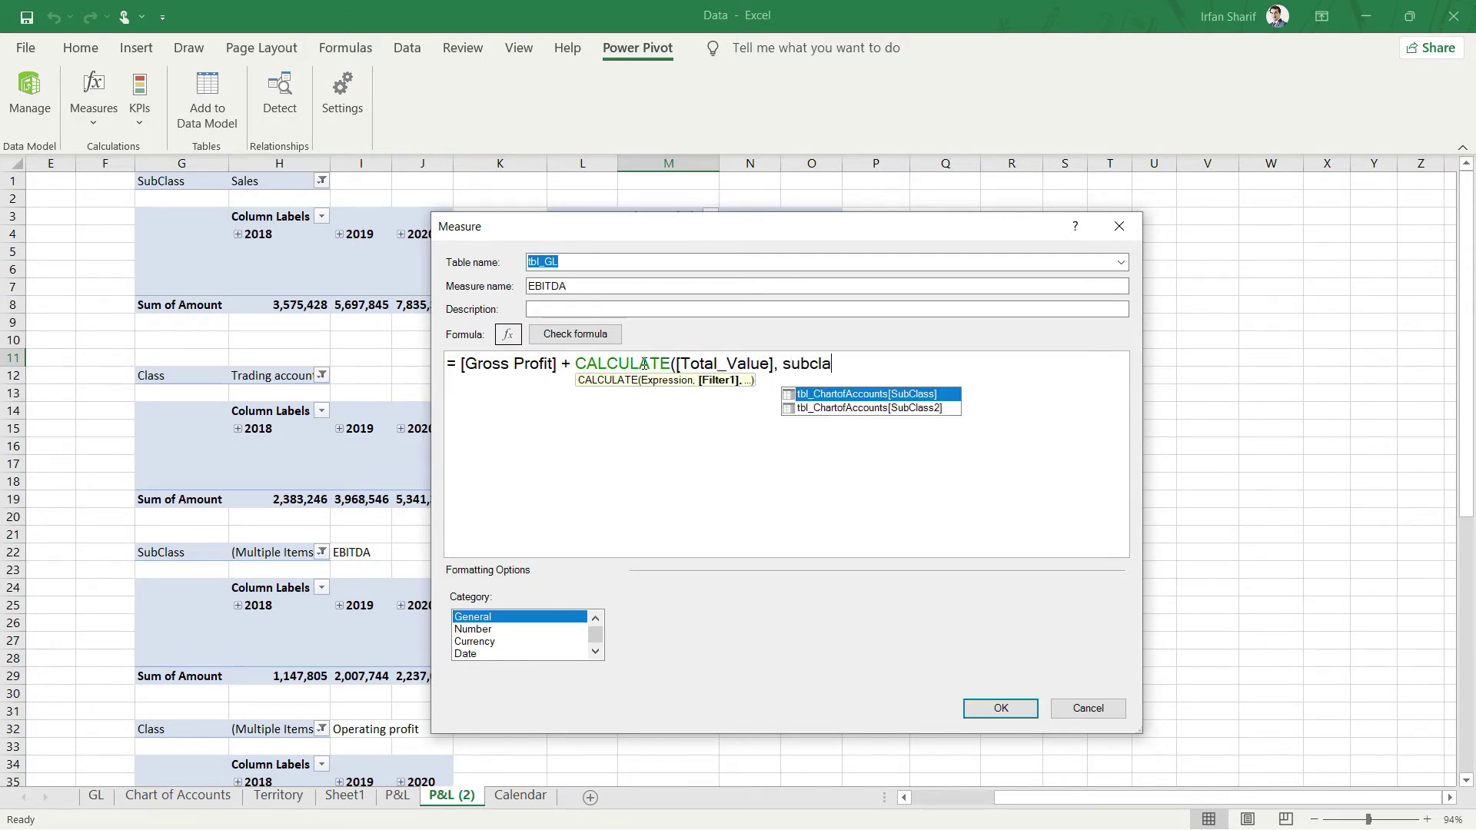
key(Tab)
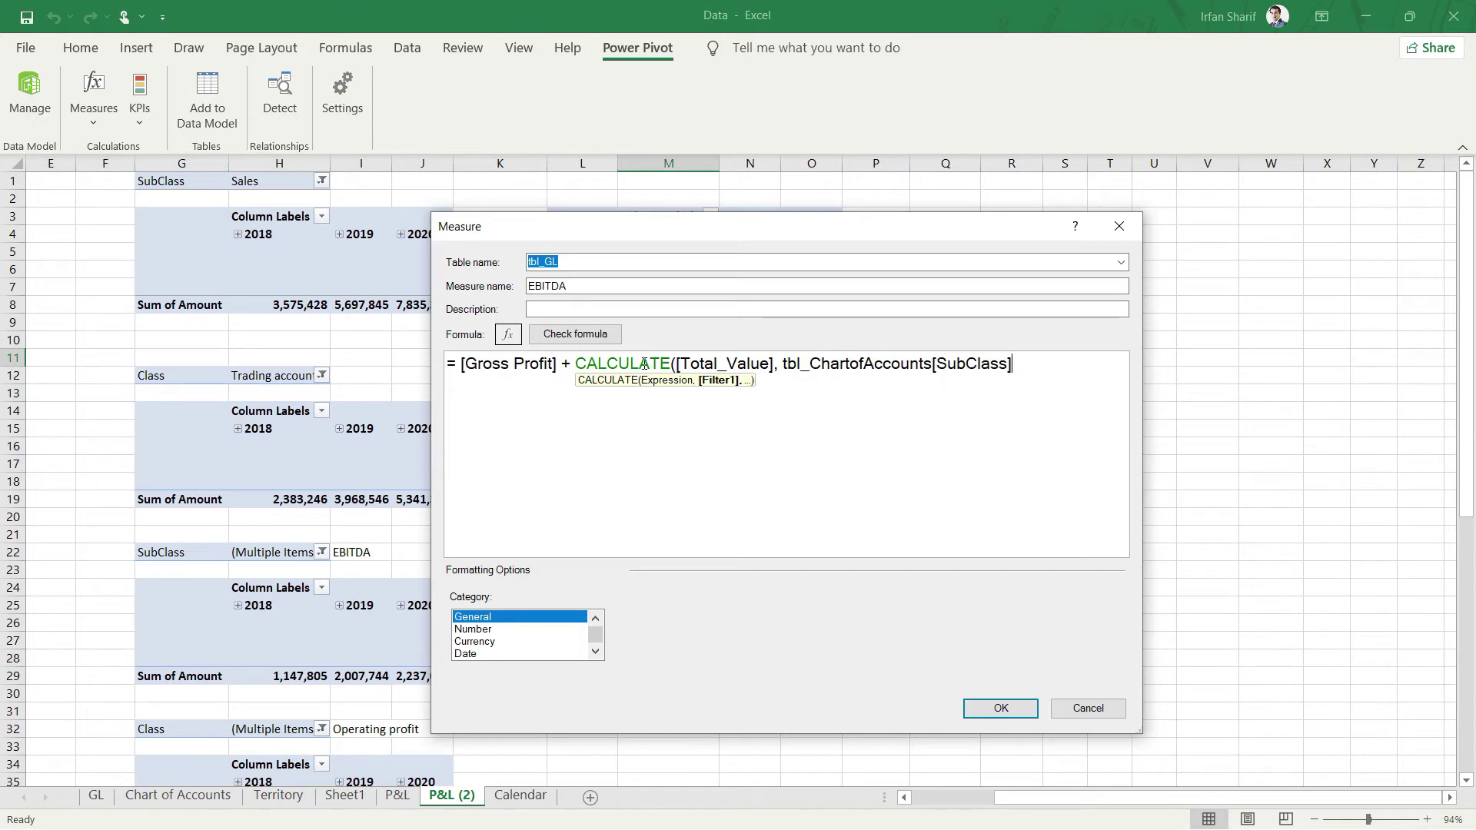
text(= )
text("Operating Expens)
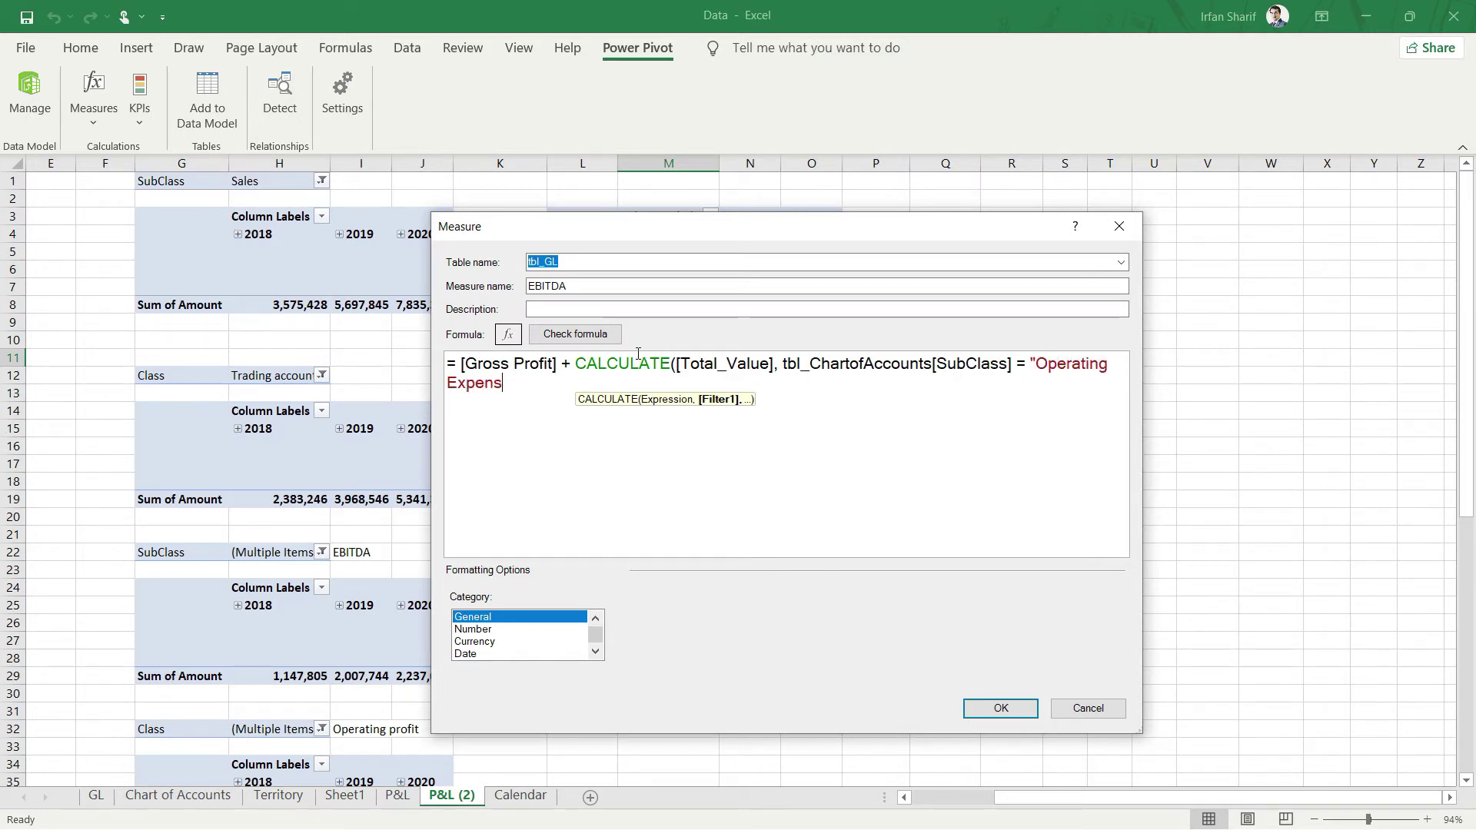
text(es"))
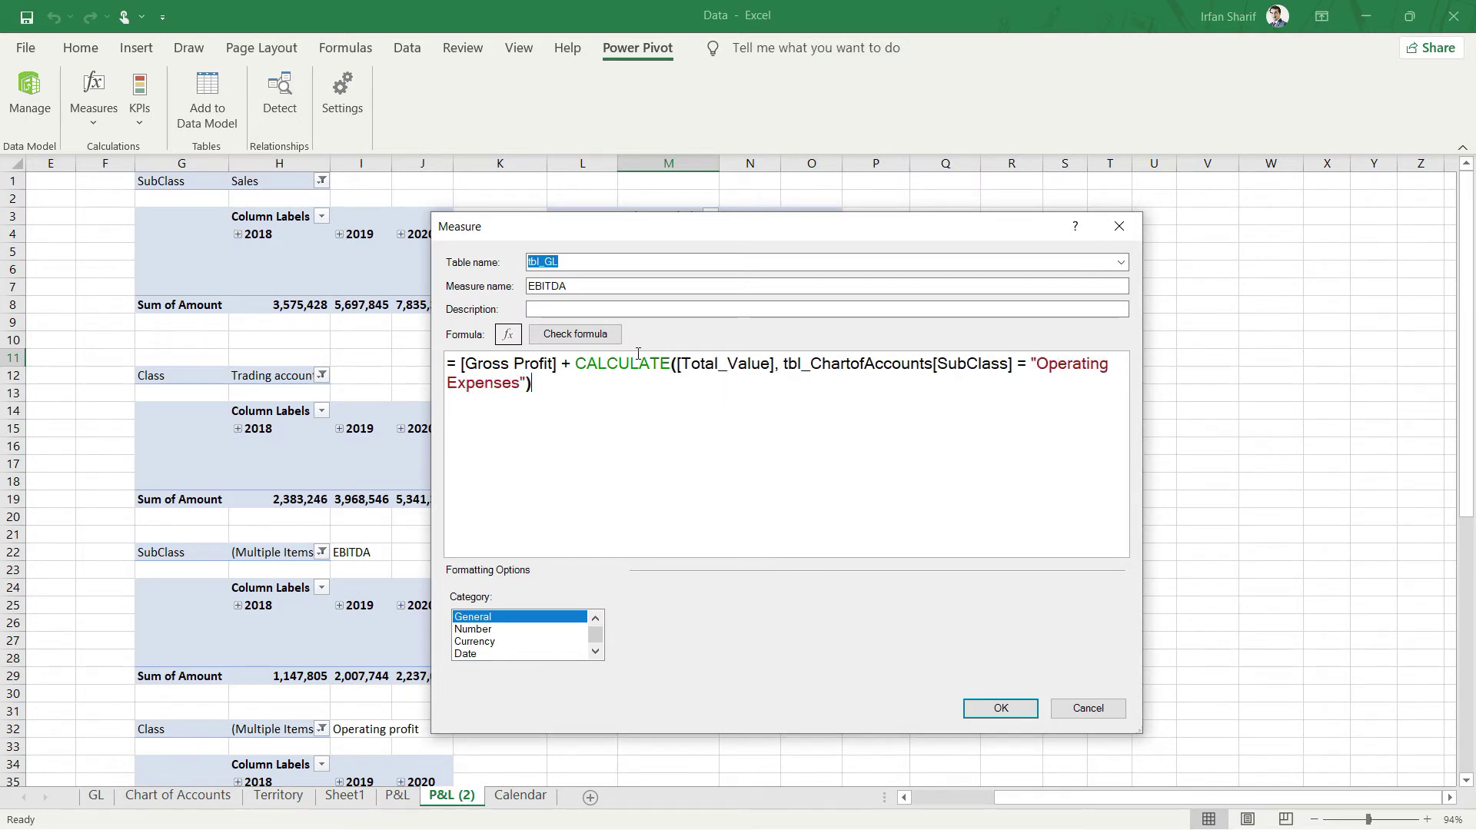
Check the formula, format as Number with 0 decimals and thousands separator, and save
click(605, 338)
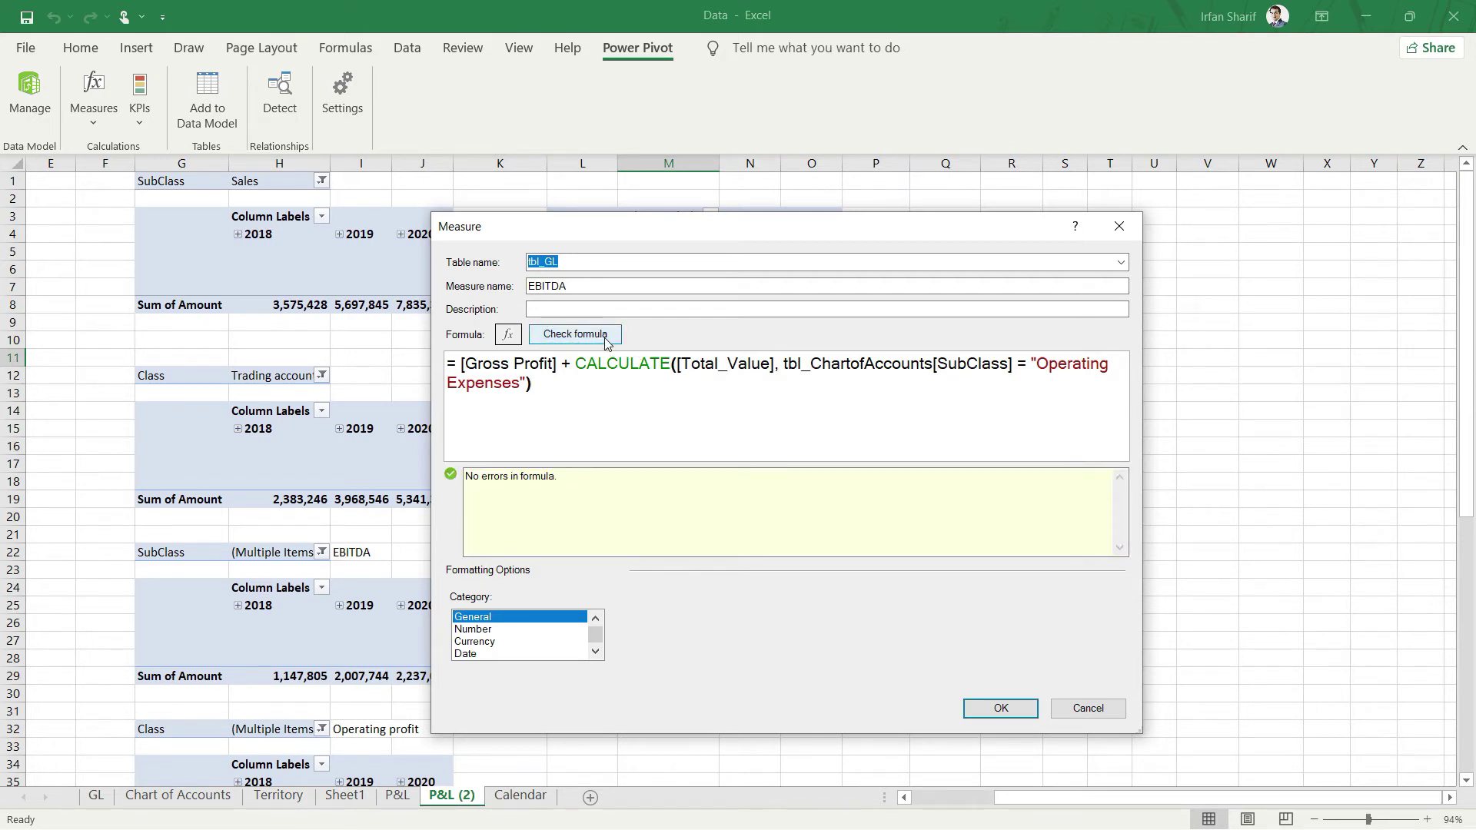
click(492, 628)
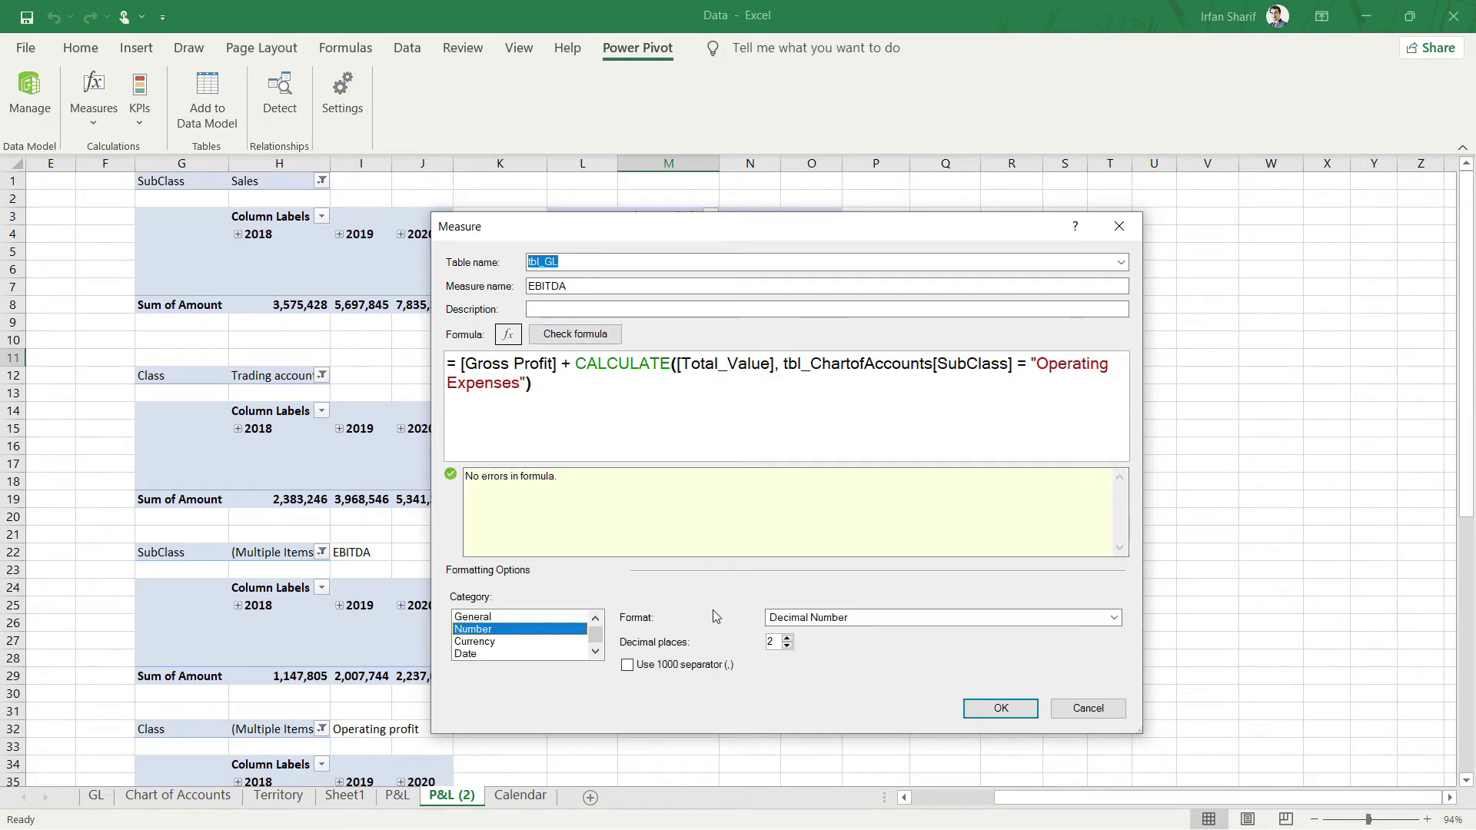
click(785, 646)
click(786, 647)
click(638, 666)
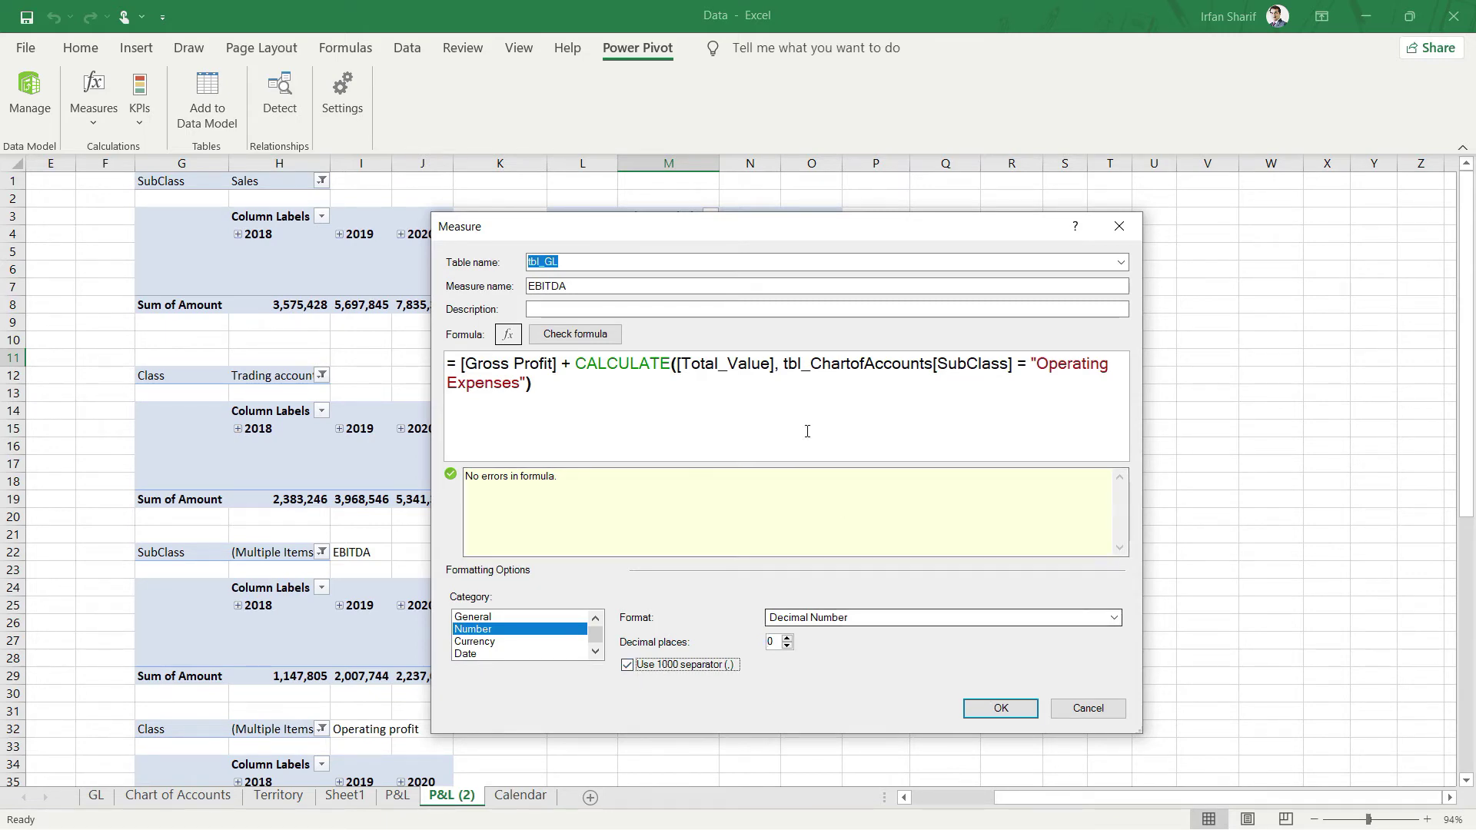
click(990, 708)
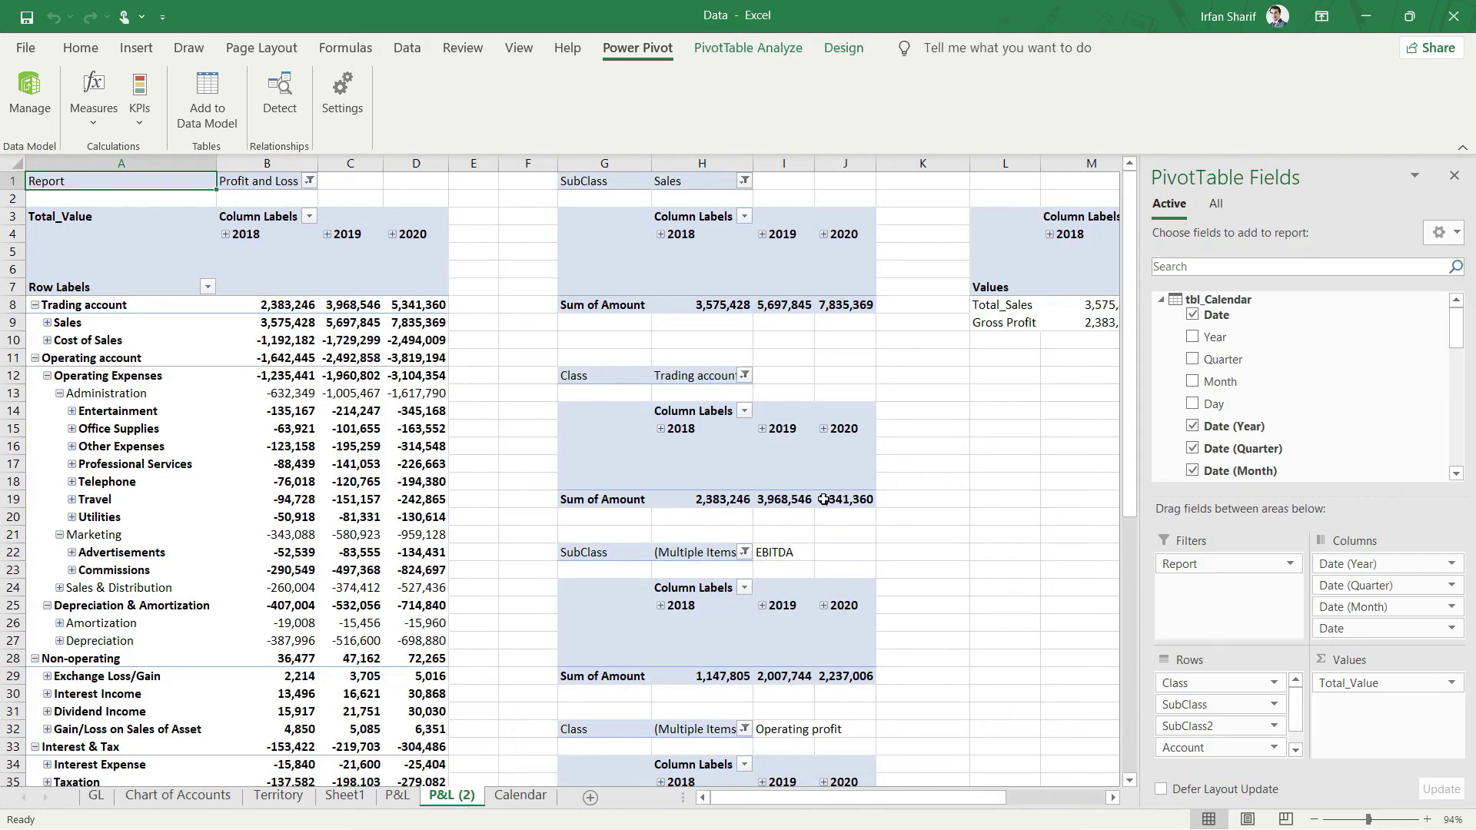
click(1031, 323)
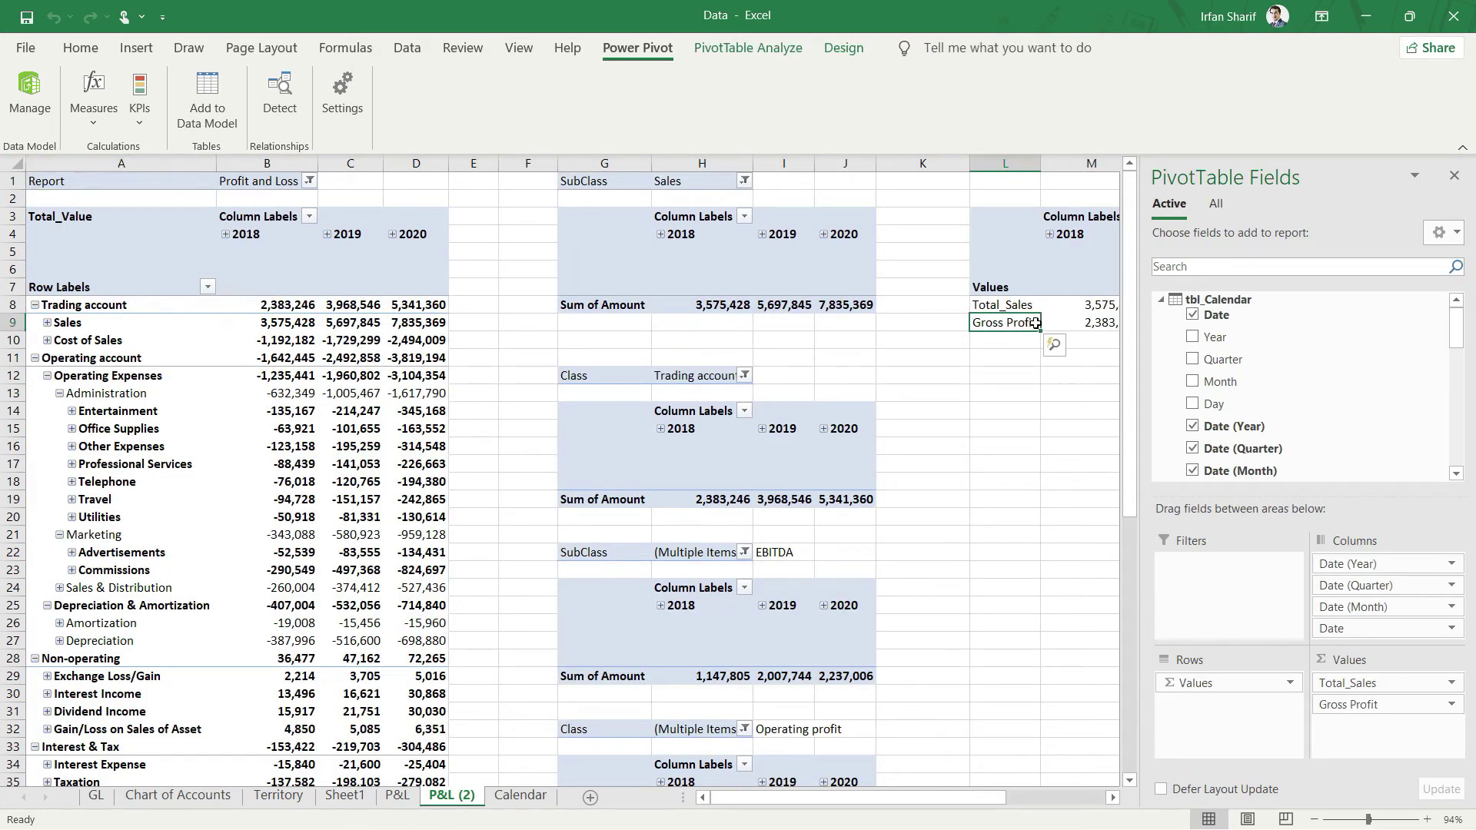
key(Right)
key(Right)
key(Right)
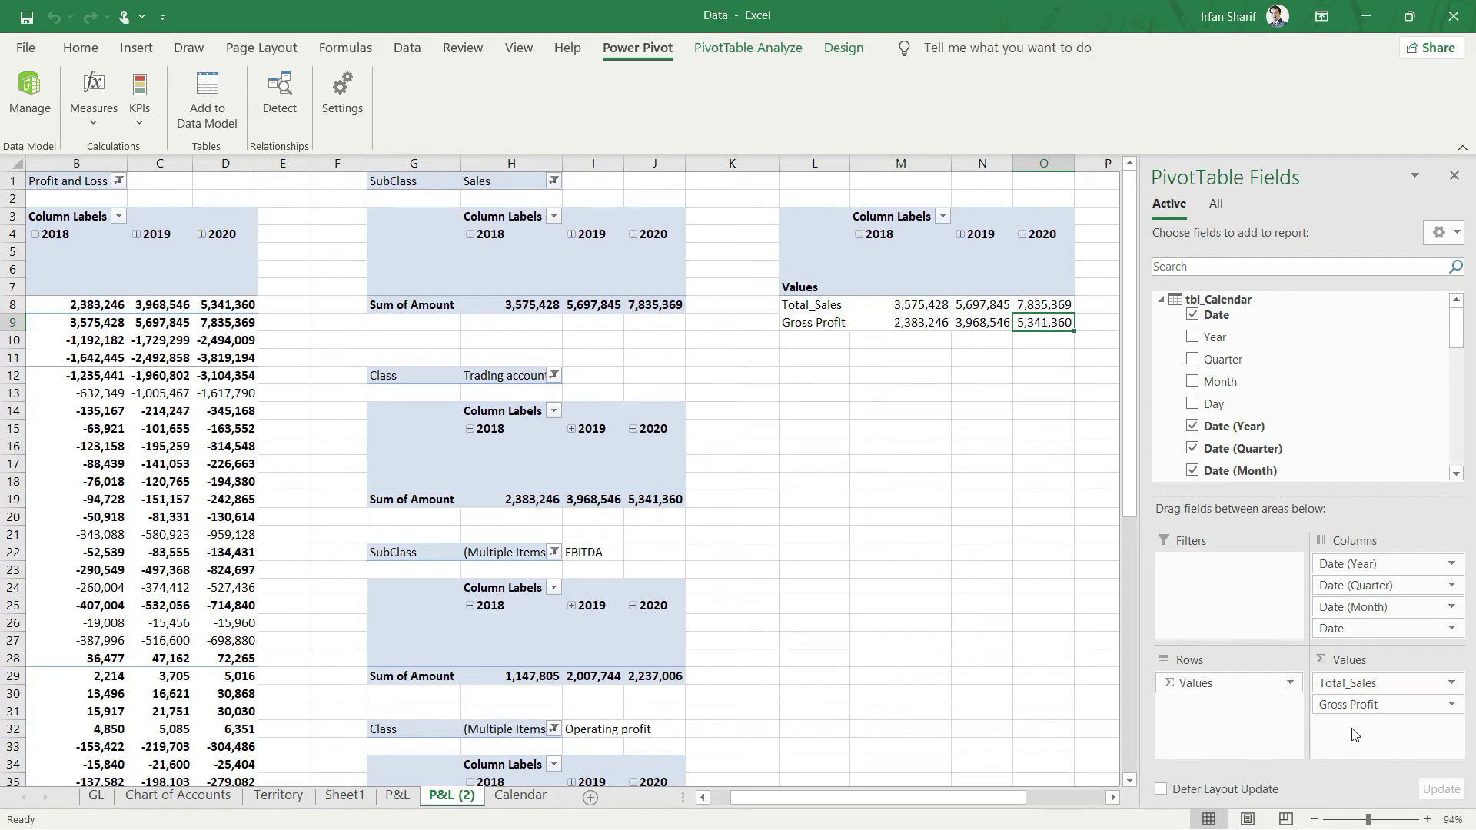
click(1229, 266)
text(ebi)
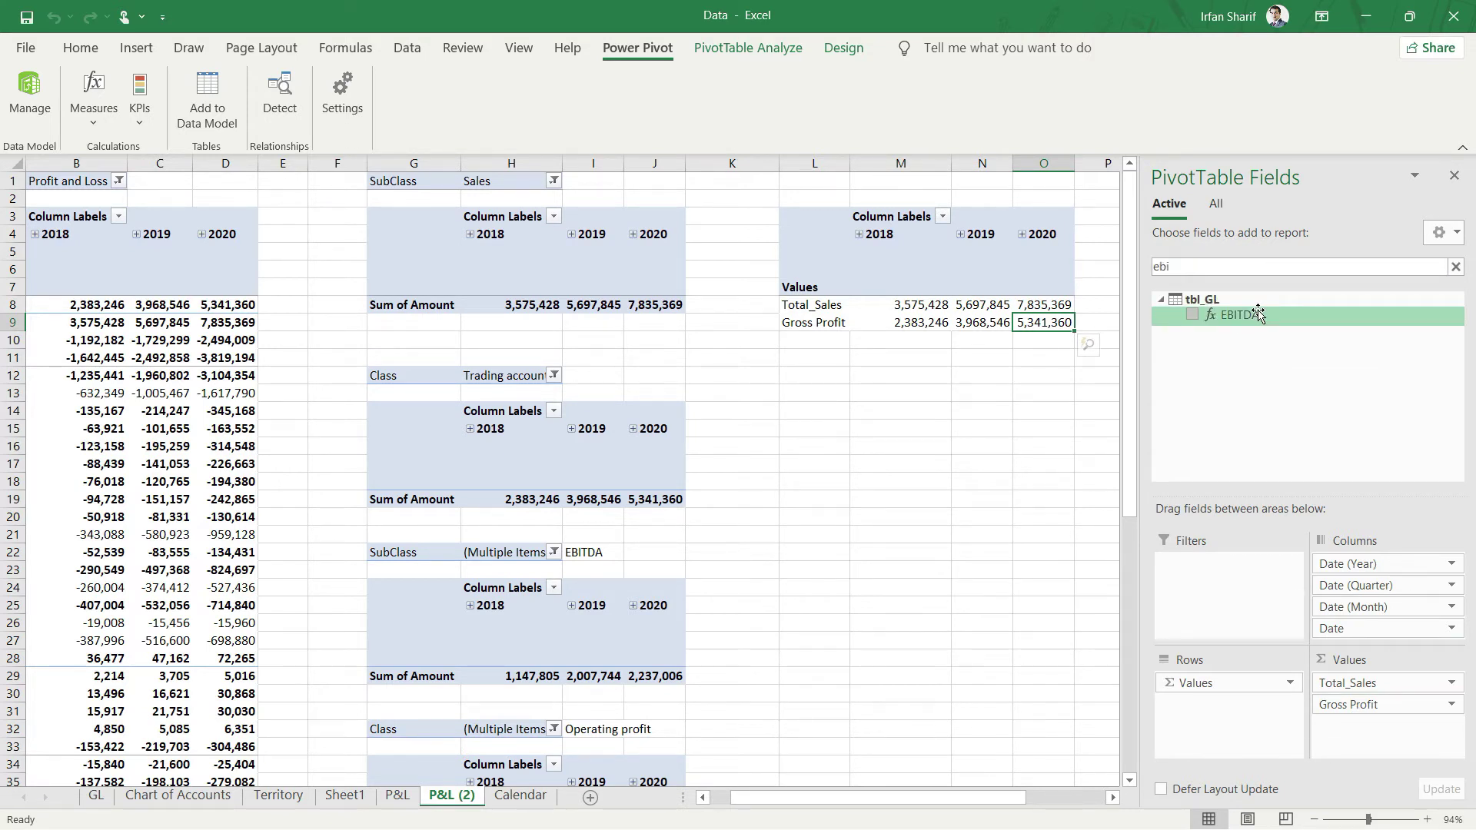
drag(1258, 314, 1386, 734)
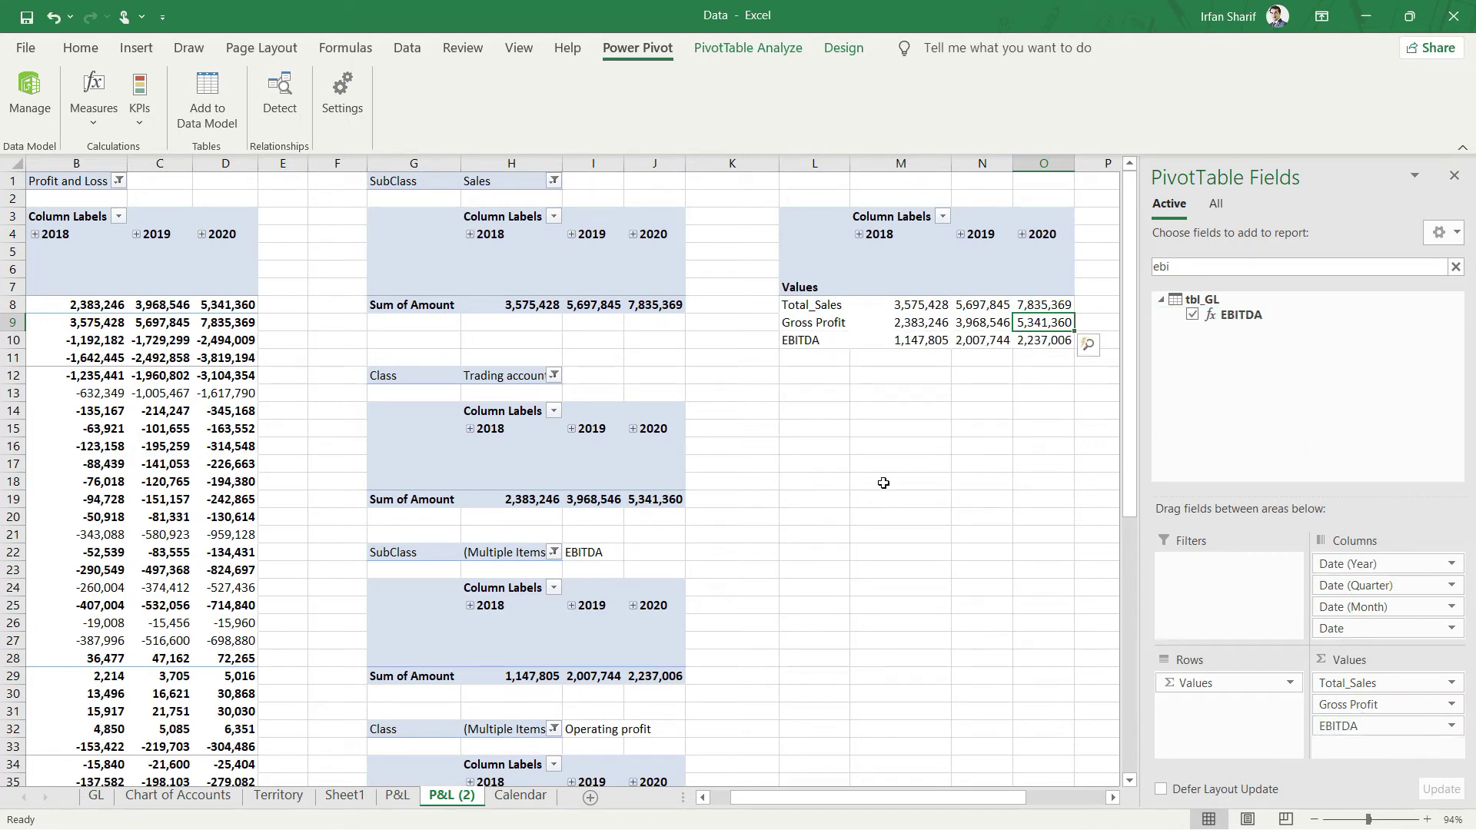
click(942, 342)
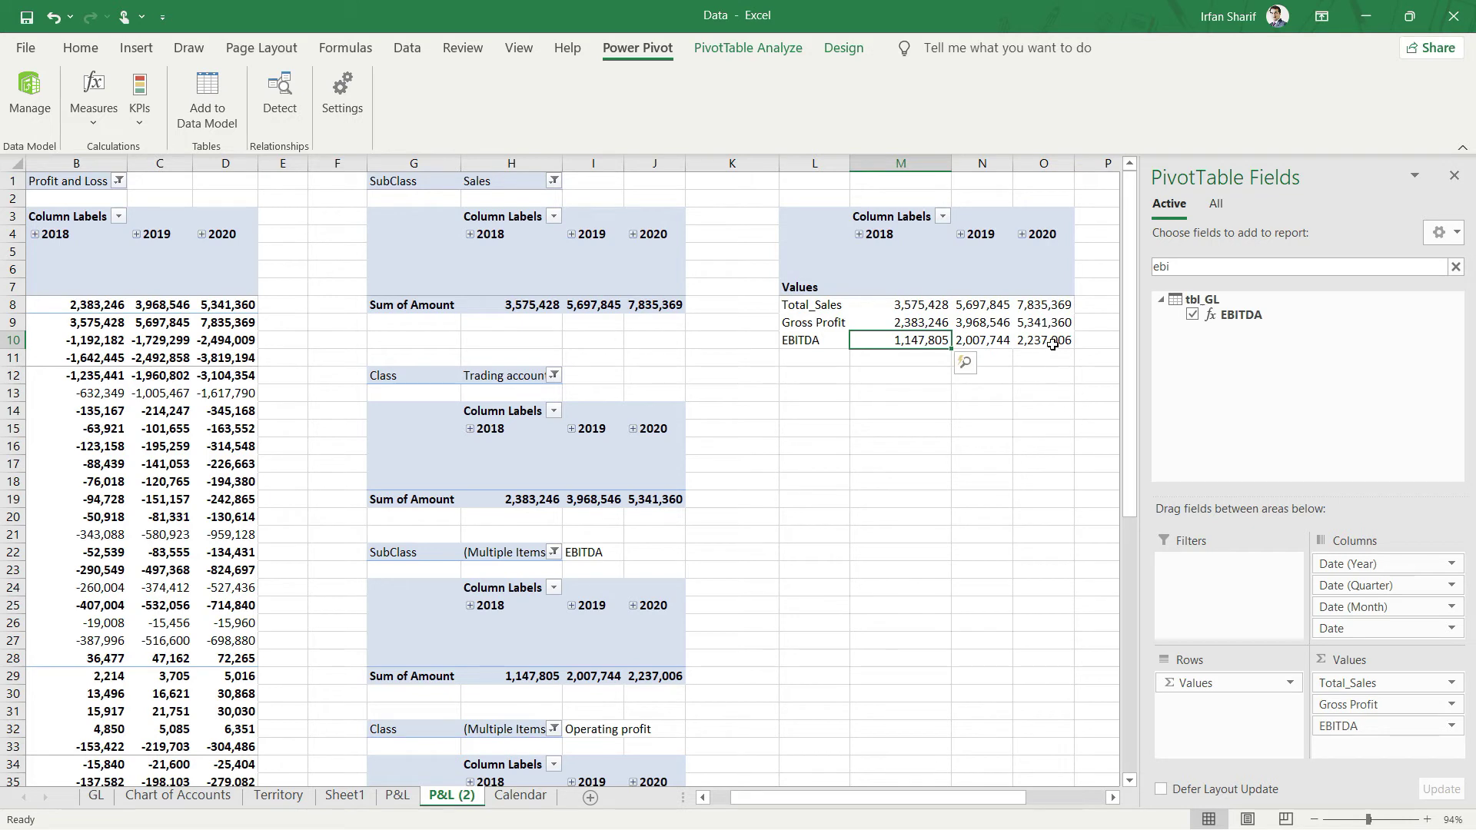
mouse_move(998, 326)
scroll(596, 742, down, 1)
scroll(588, 716, down, 1)
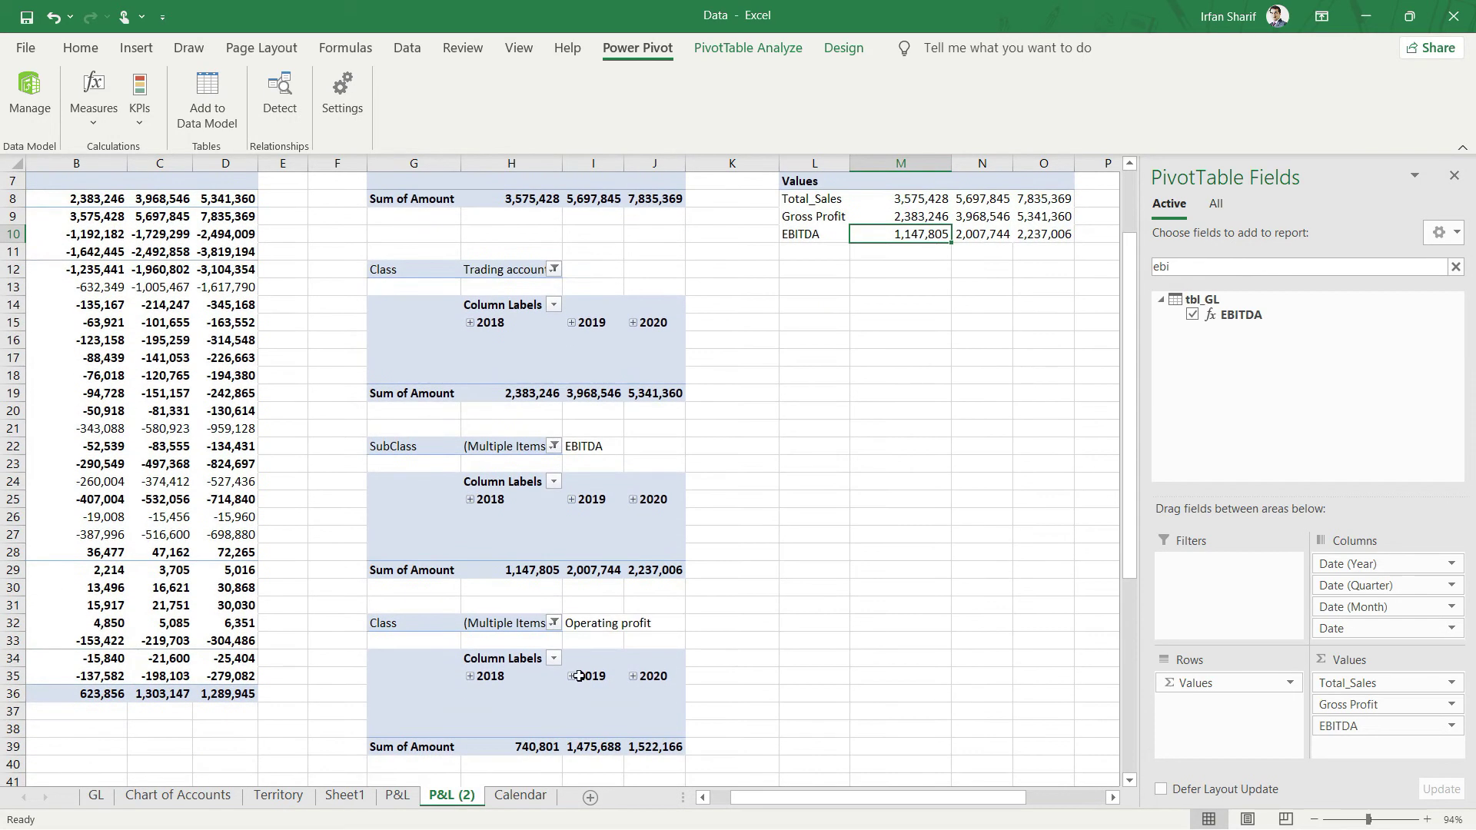
scroll(580, 680, up, 2)
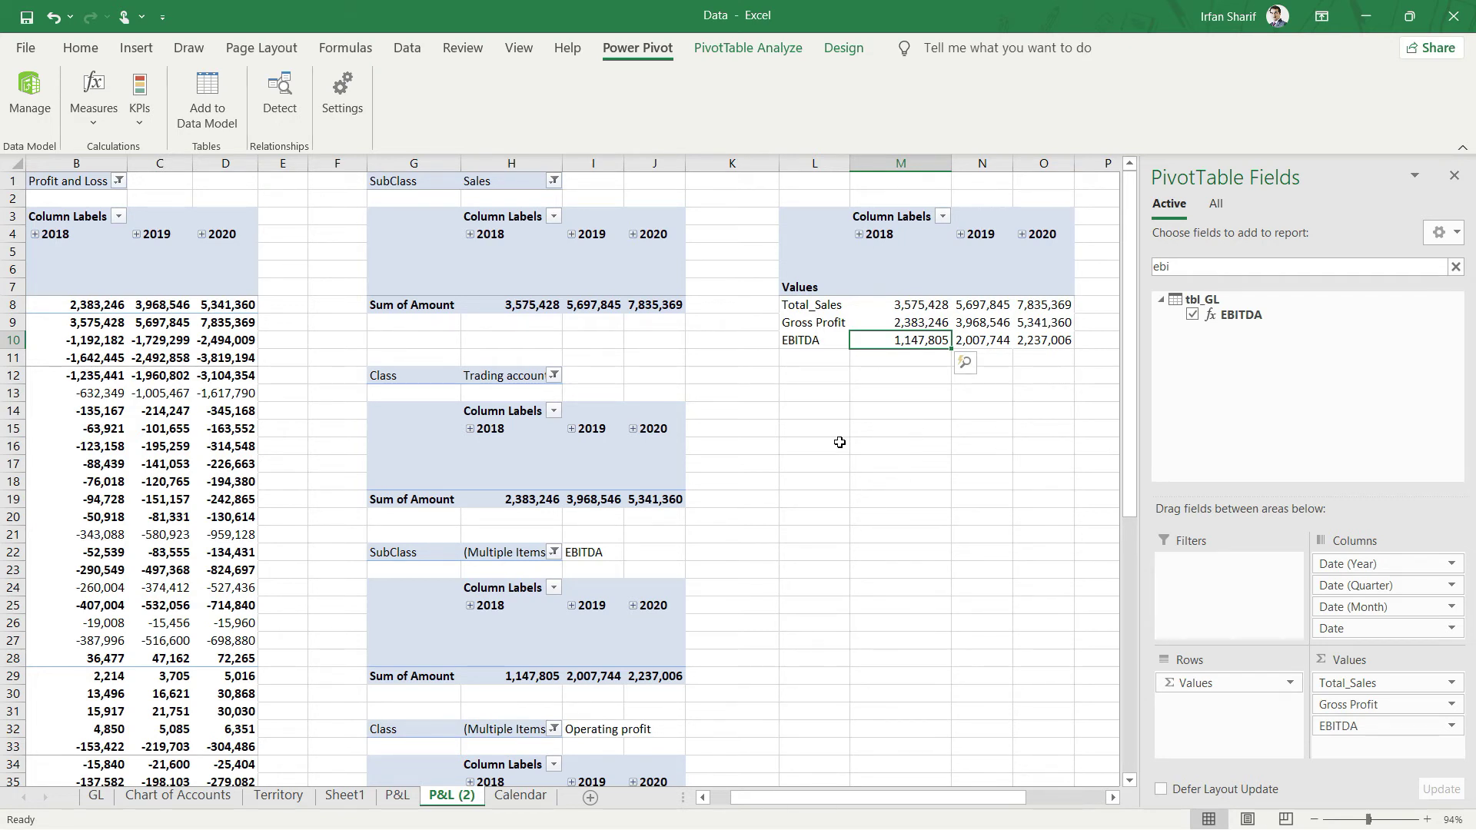
click(192, 796)
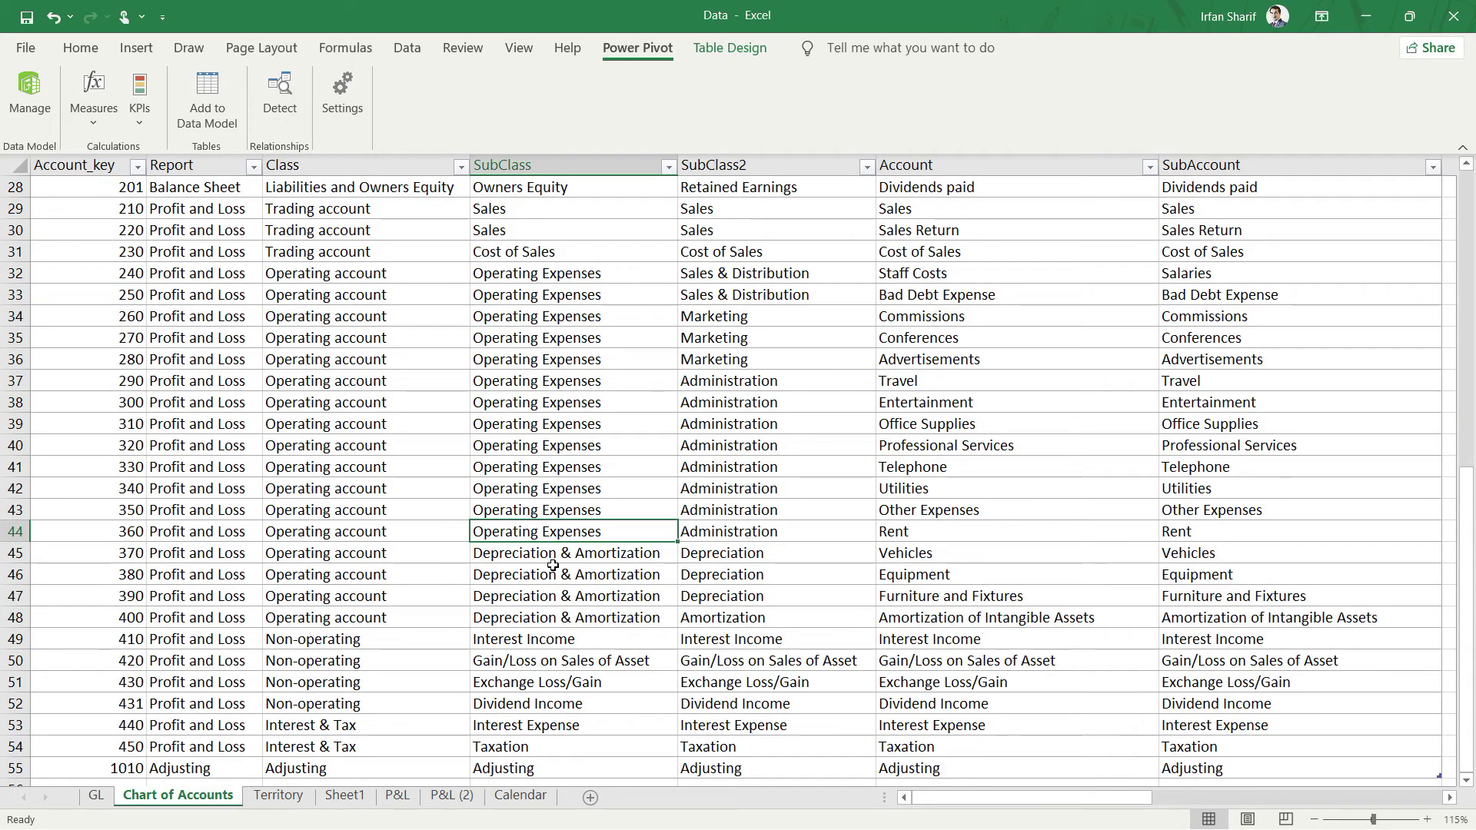
Look up the Depreciation & Amortization subclass, return to P&L (2) and open the Measures menu
click(552, 559)
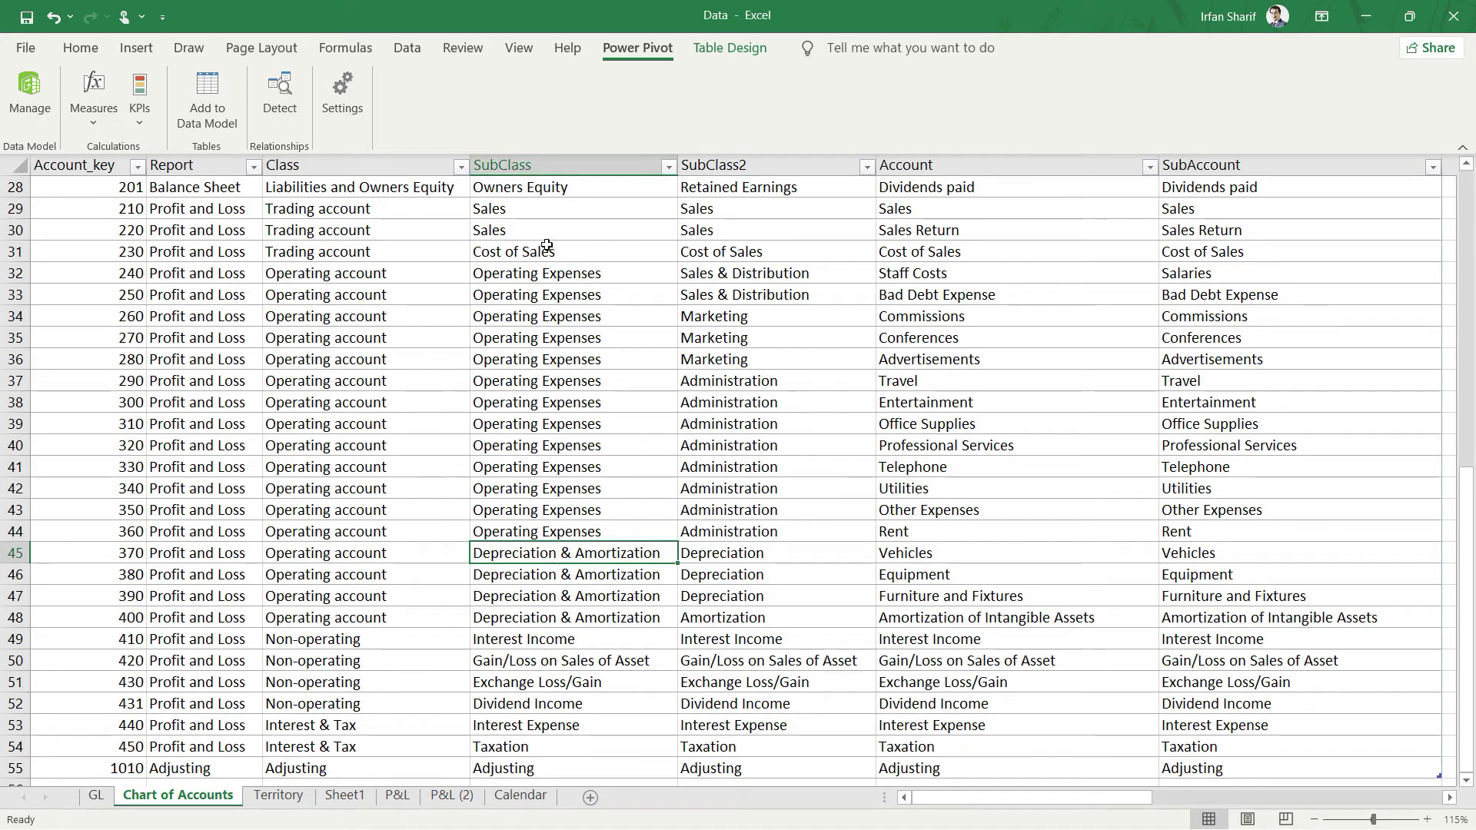
click(453, 796)
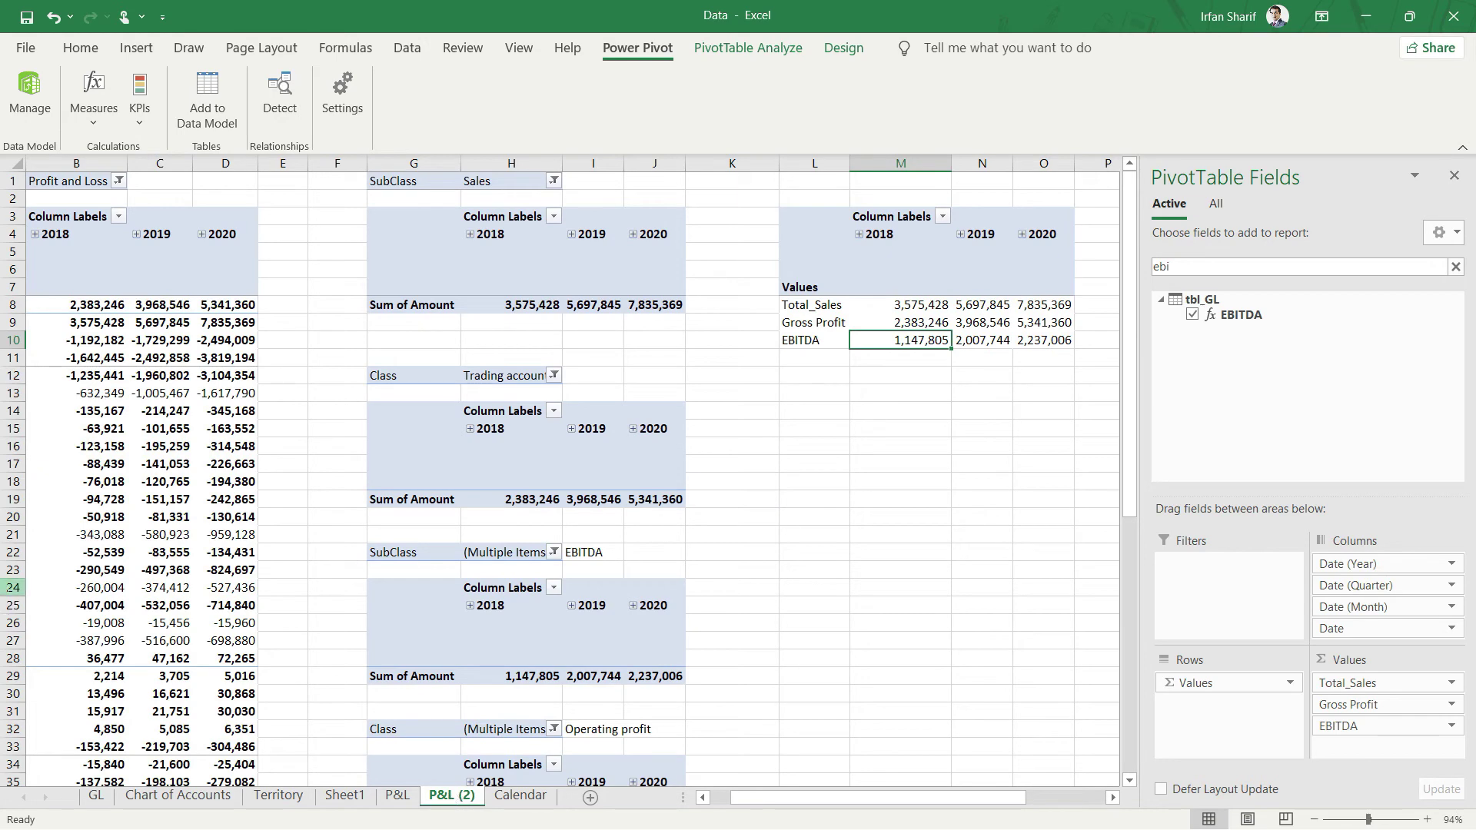
click(87, 128)
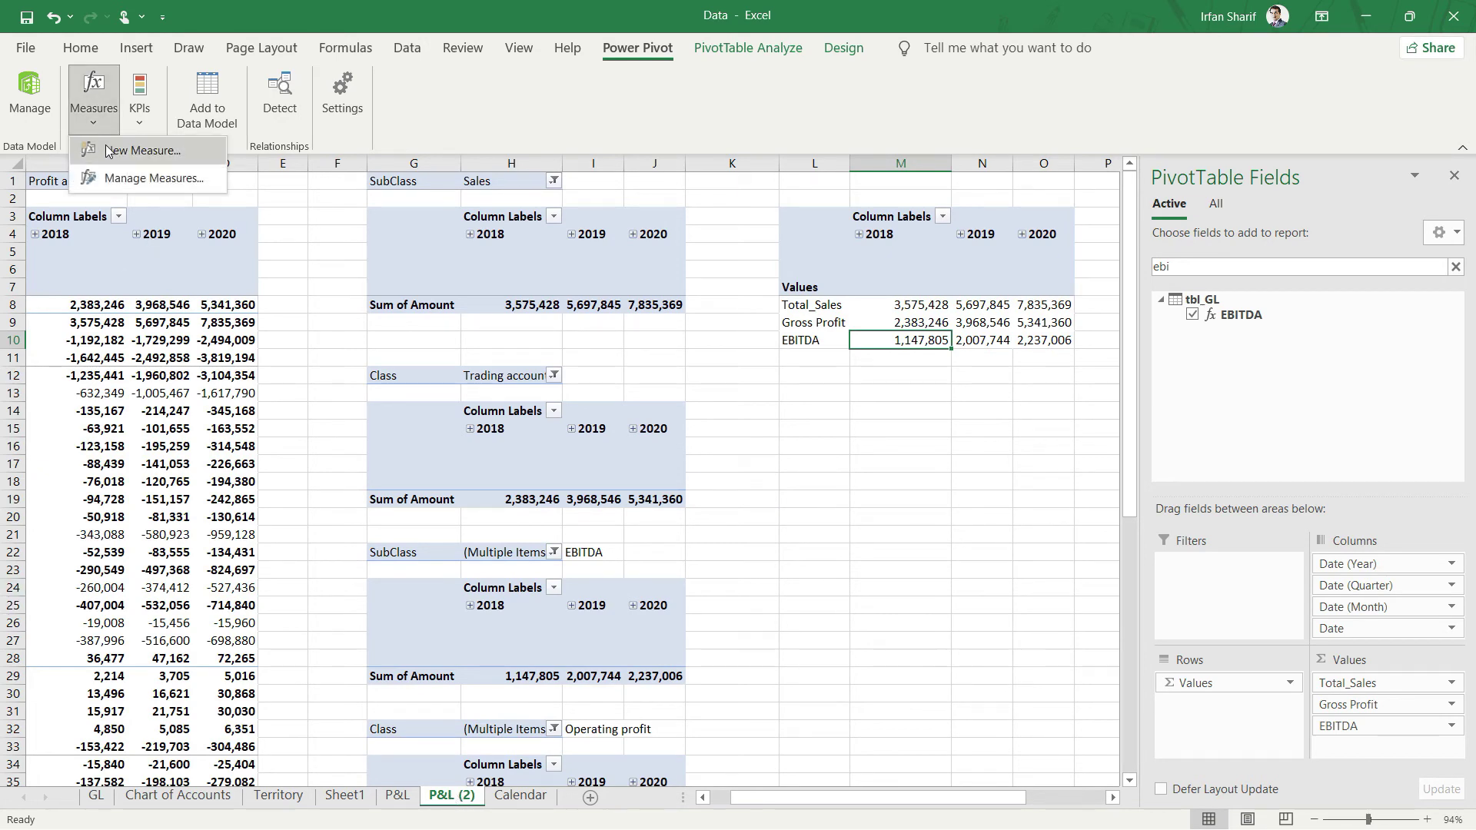
Create a new measure named Operating Profit and enlarge the formula editor
click(108, 149)
drag(602, 286, 527, 286)
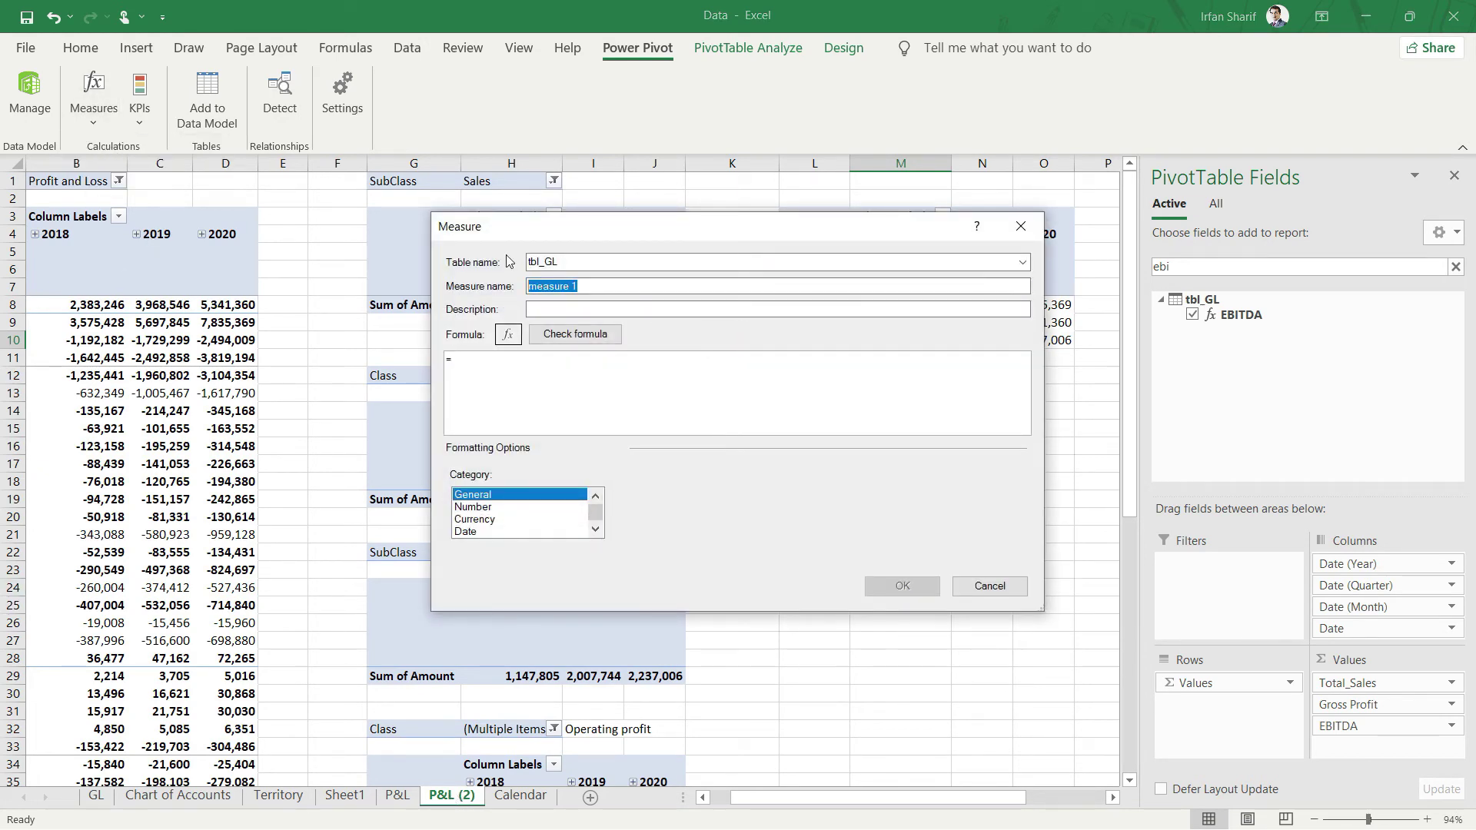
key(BackSpace)
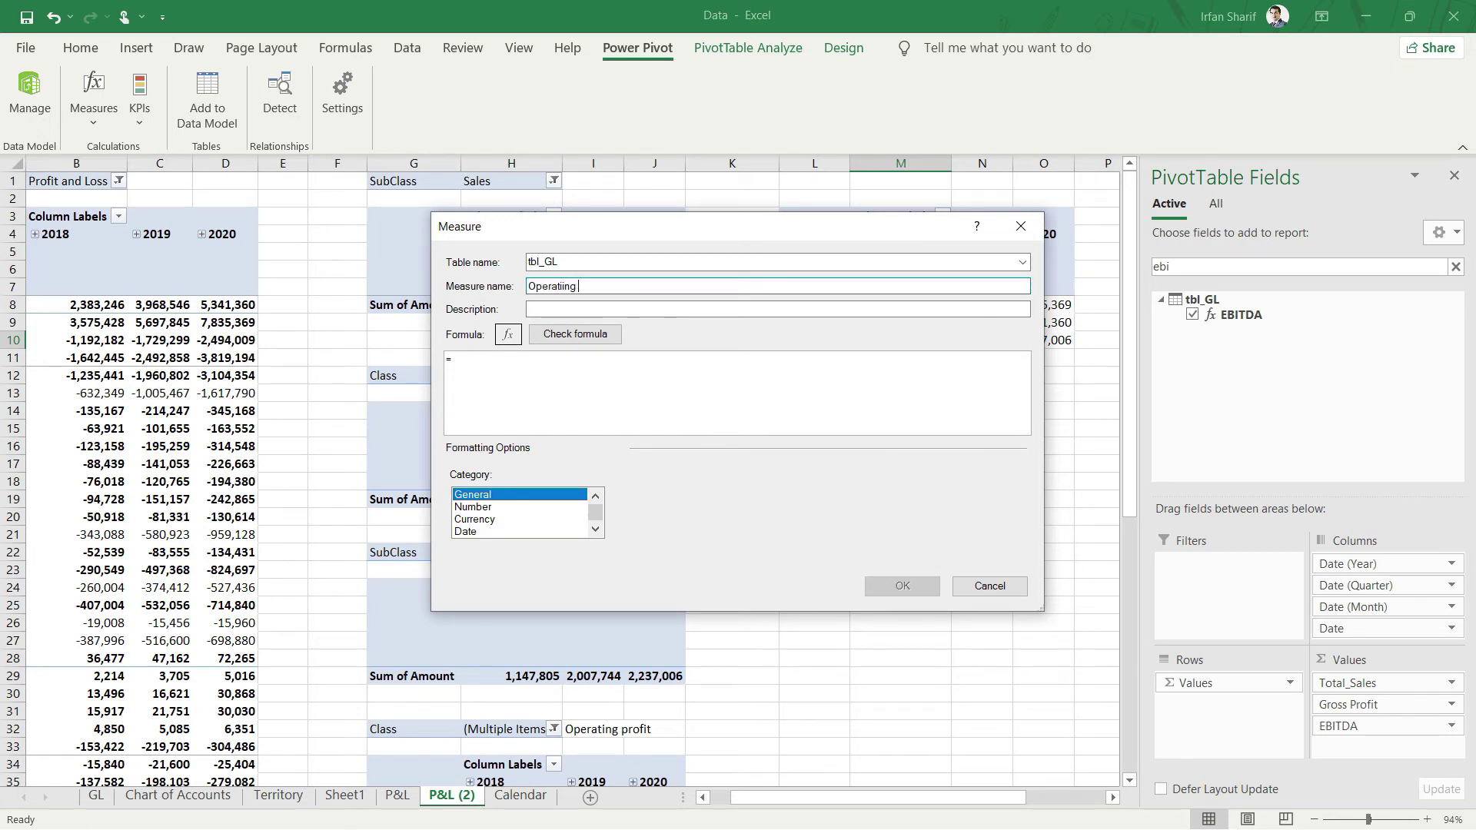
key(BackSpace)
key(BackSpace)
key(BackSpace)
key(BackSpace)
text(ng Profoi)
text(i)
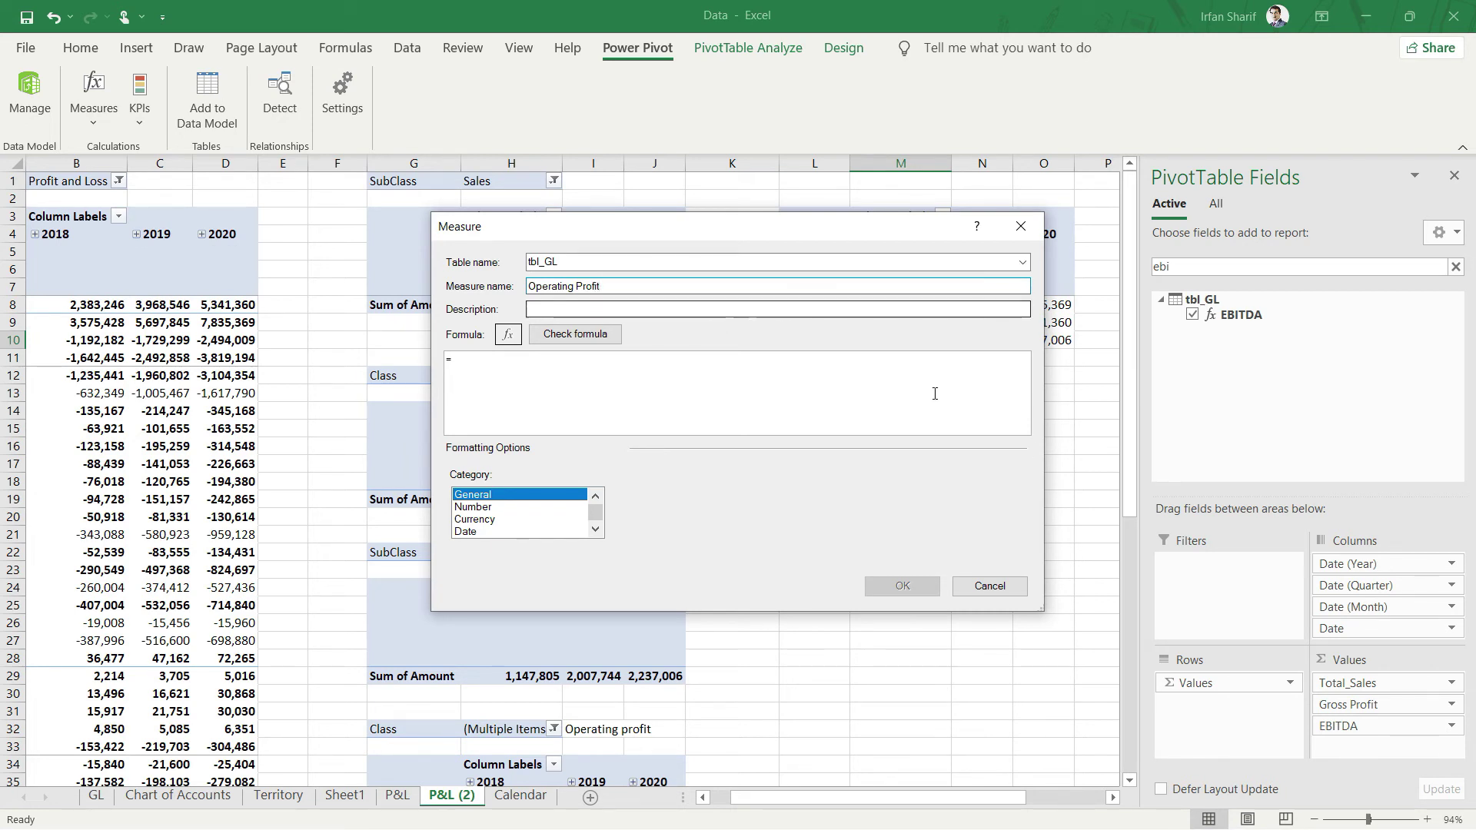
drag(1041, 609, 1181, 758)
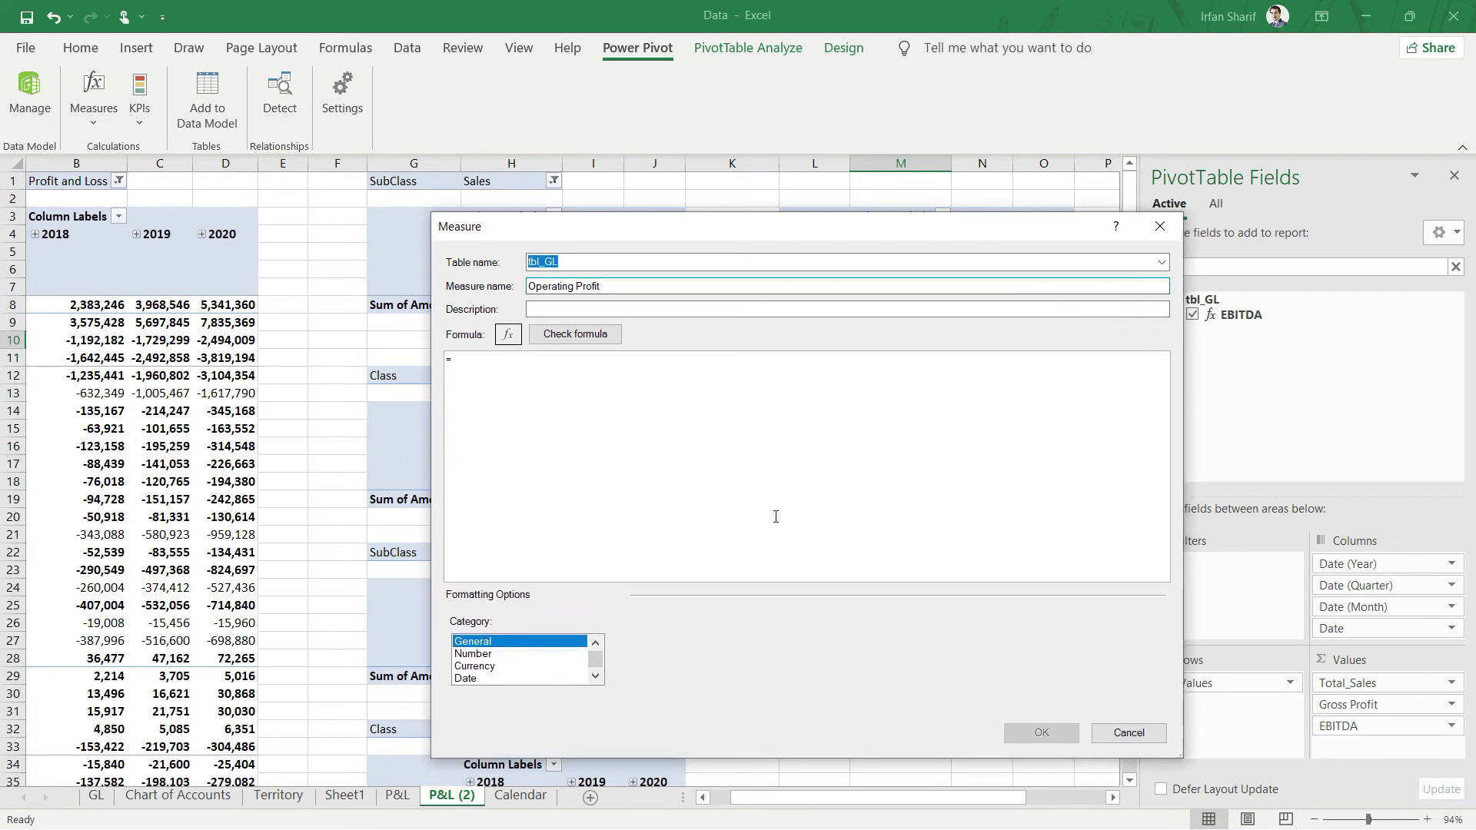
click(604, 406)
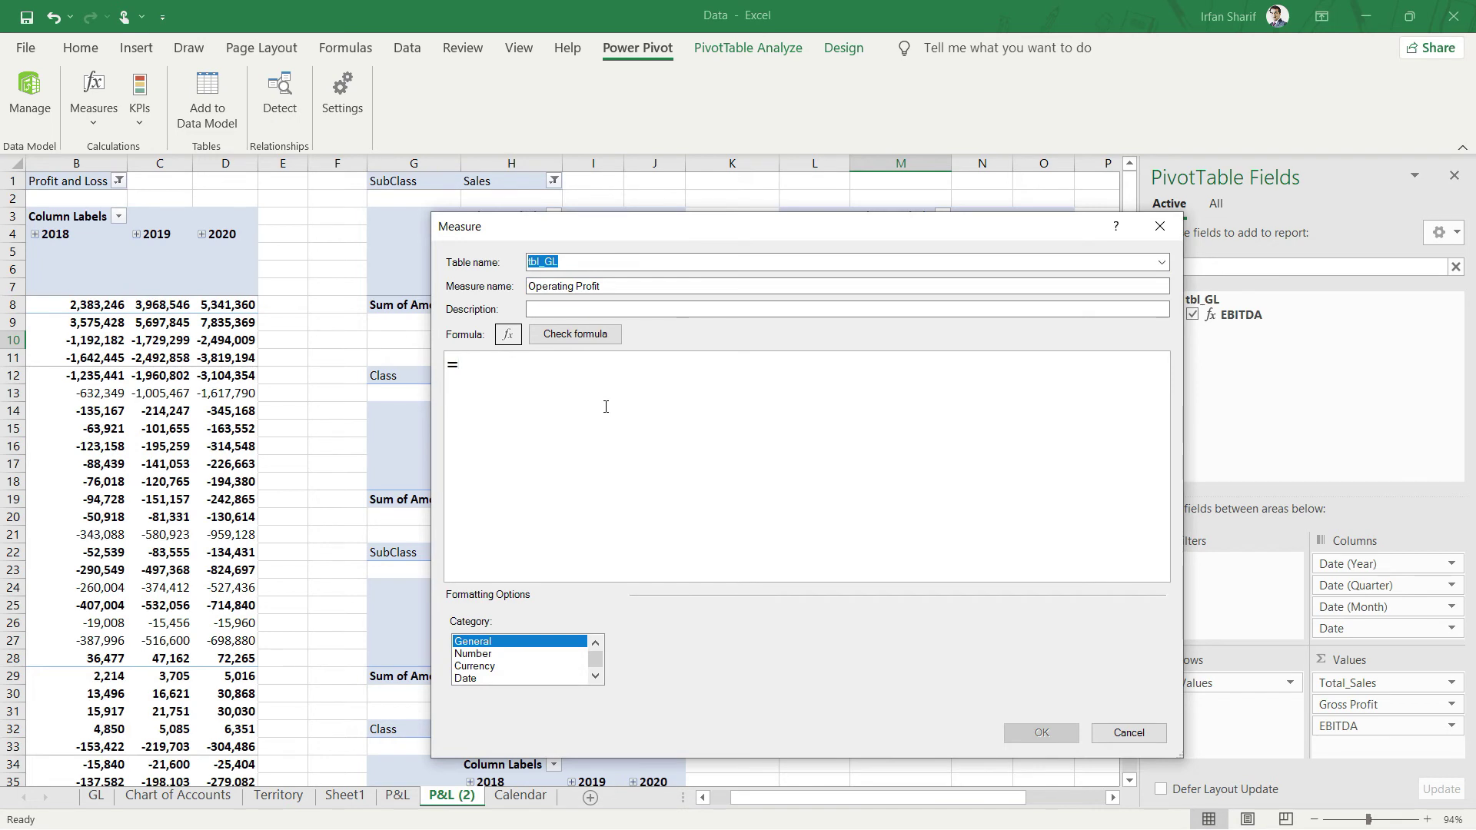
Enter = [EBITDA] + CALCULATE([Total_Value], tbl_ChartofAccounts[SubClass] = "Depreciation & Amortization")
text([EBITDA])
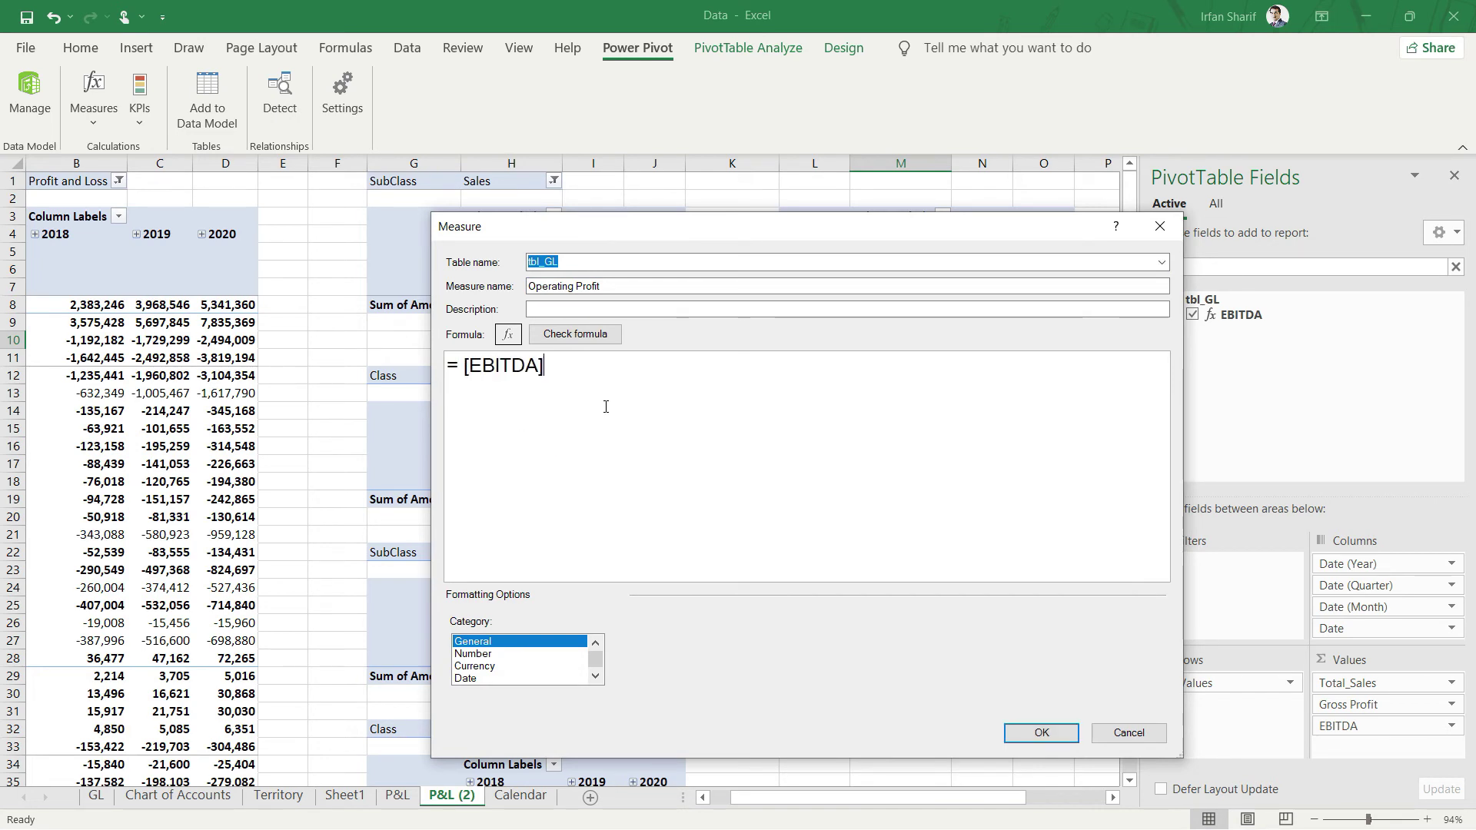
text( + CALCULATE(total)
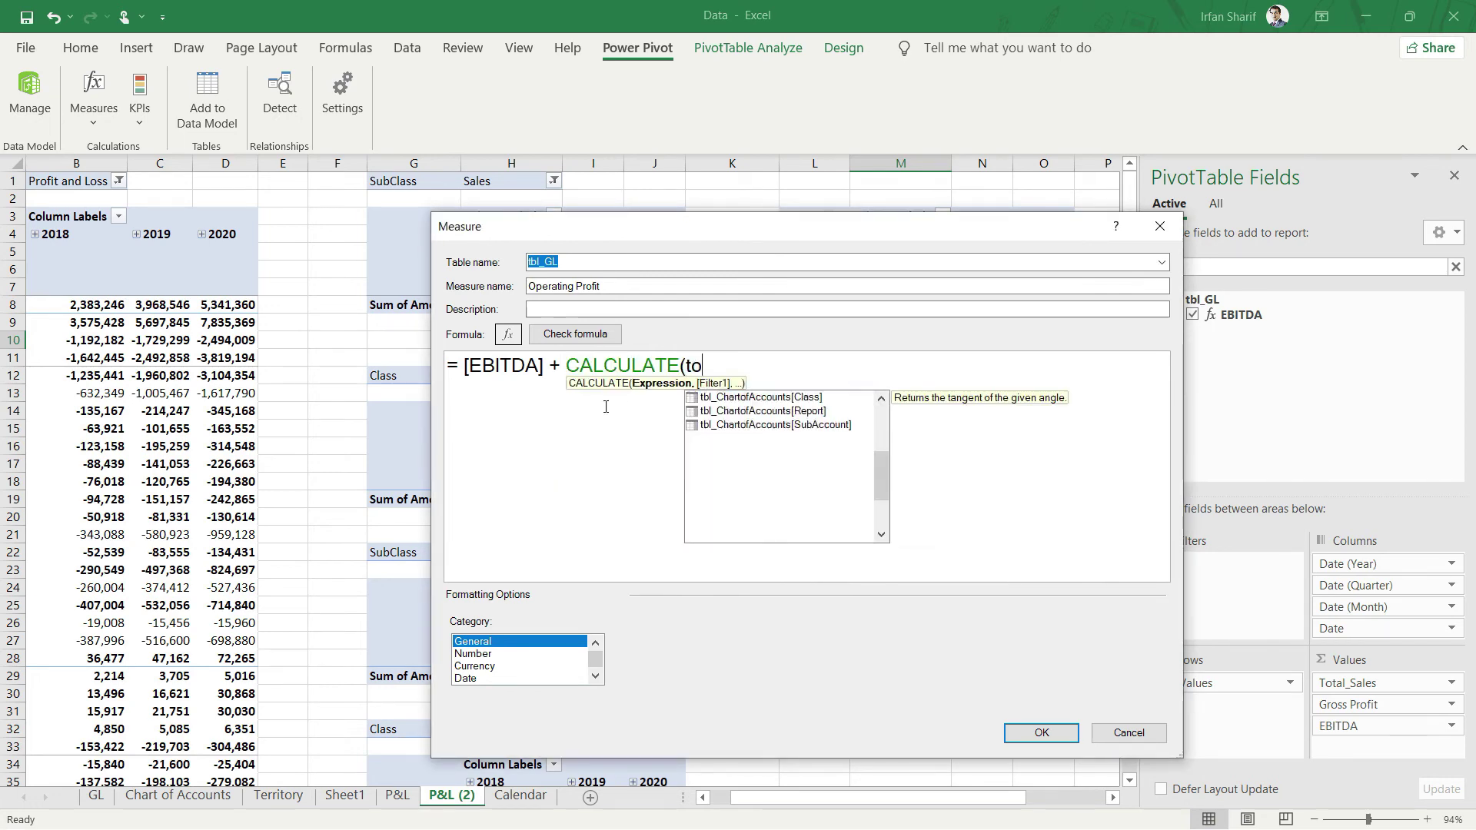
key(Down)
key(Down)
key(Down)
key(Down)
key(Tab)
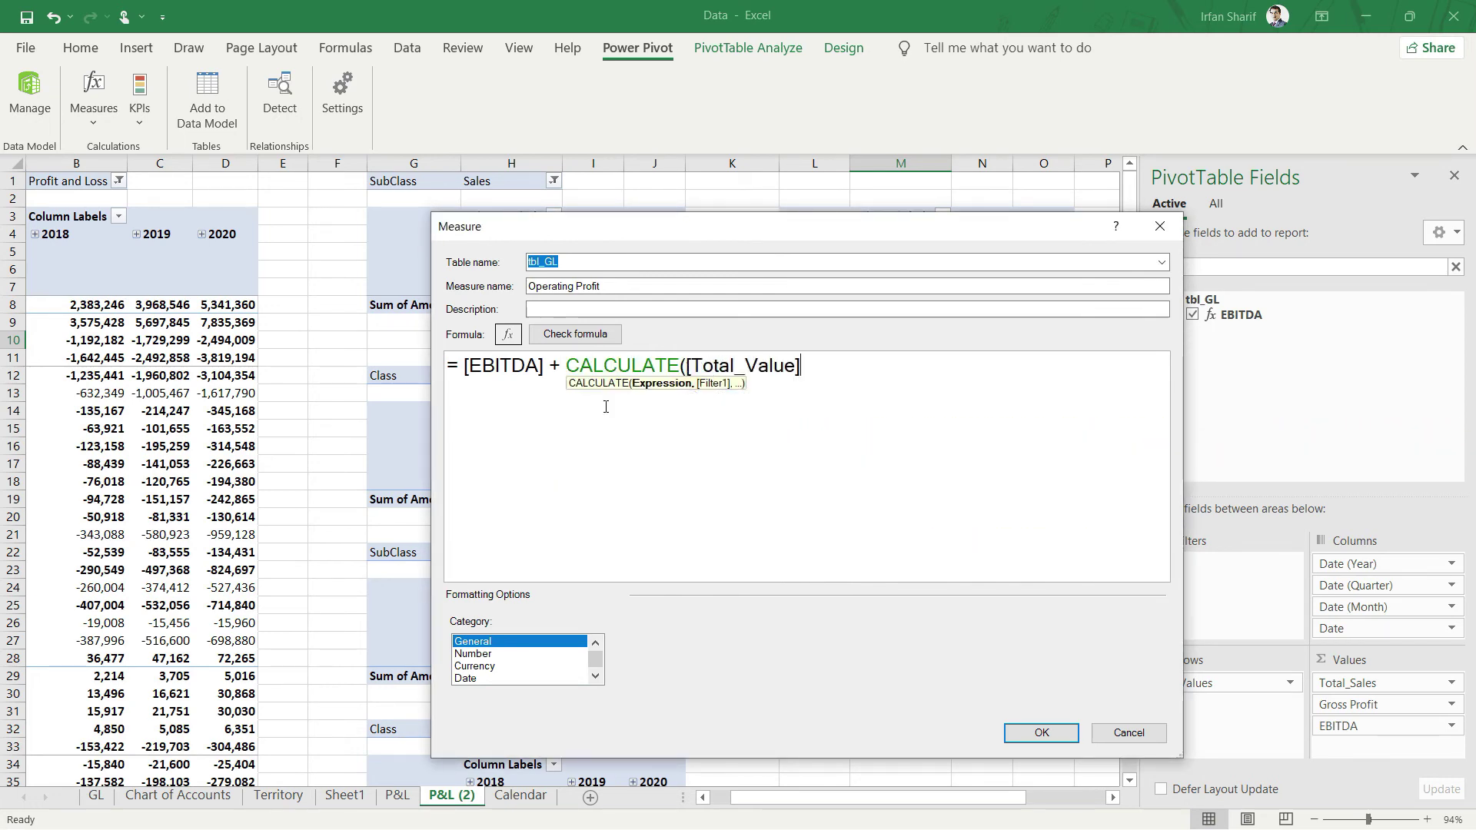
text(, sub)
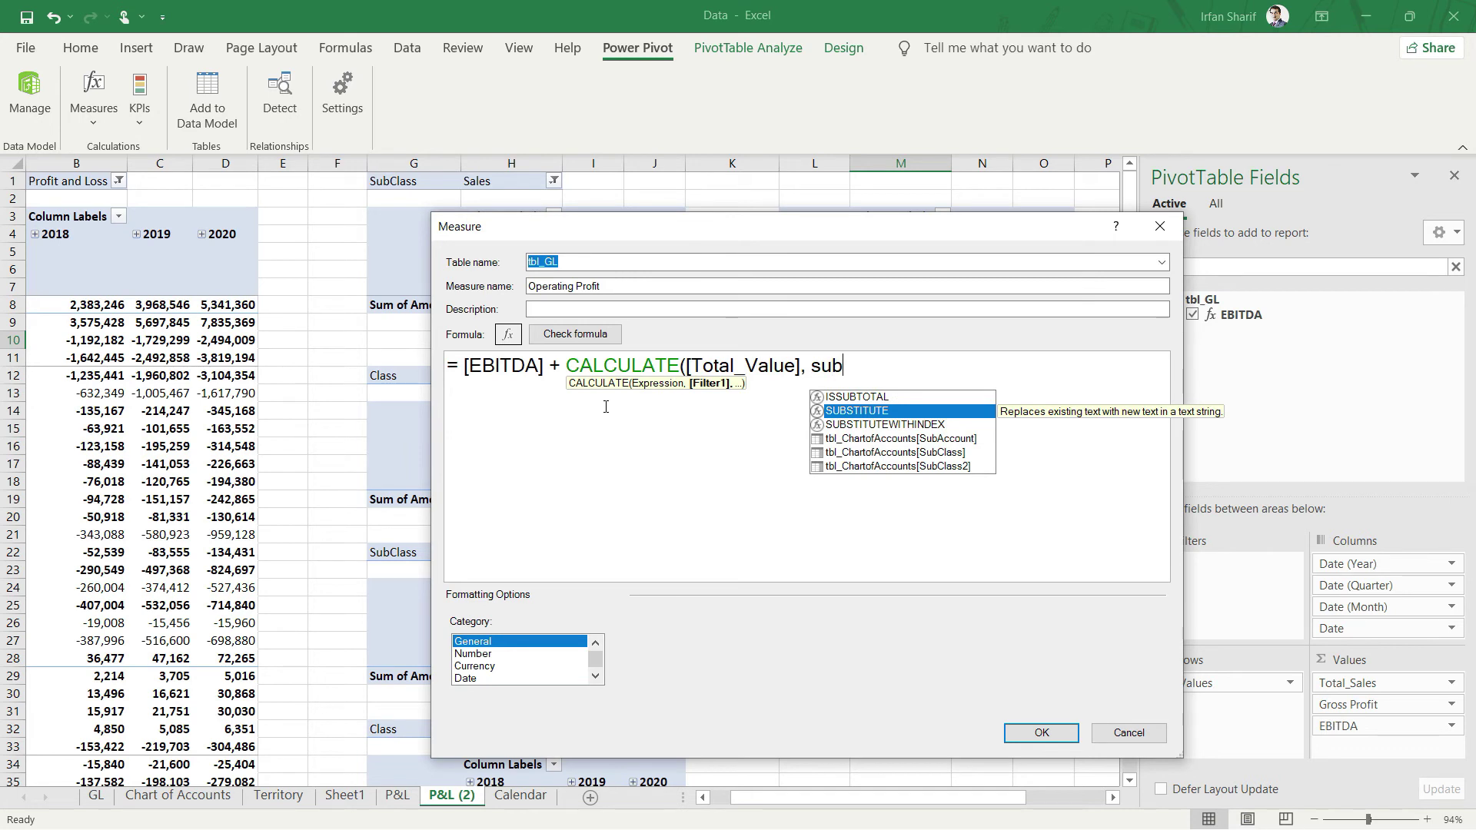
key(Down)
key(Down)
key(Down)
key(Down)
key(Tab)
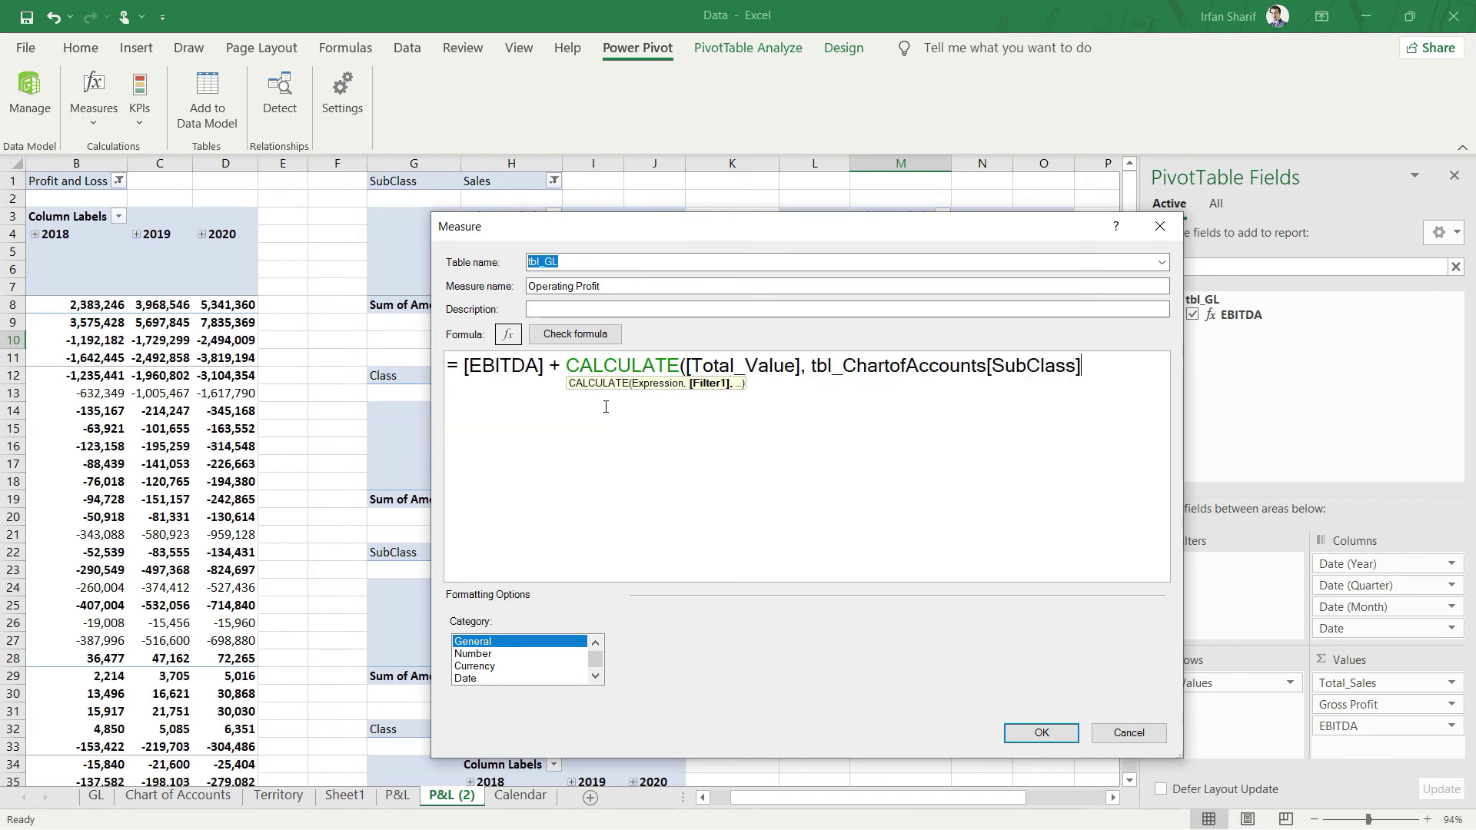
text())
key(BackSpace)
key(BackSpace)
text(= "De)
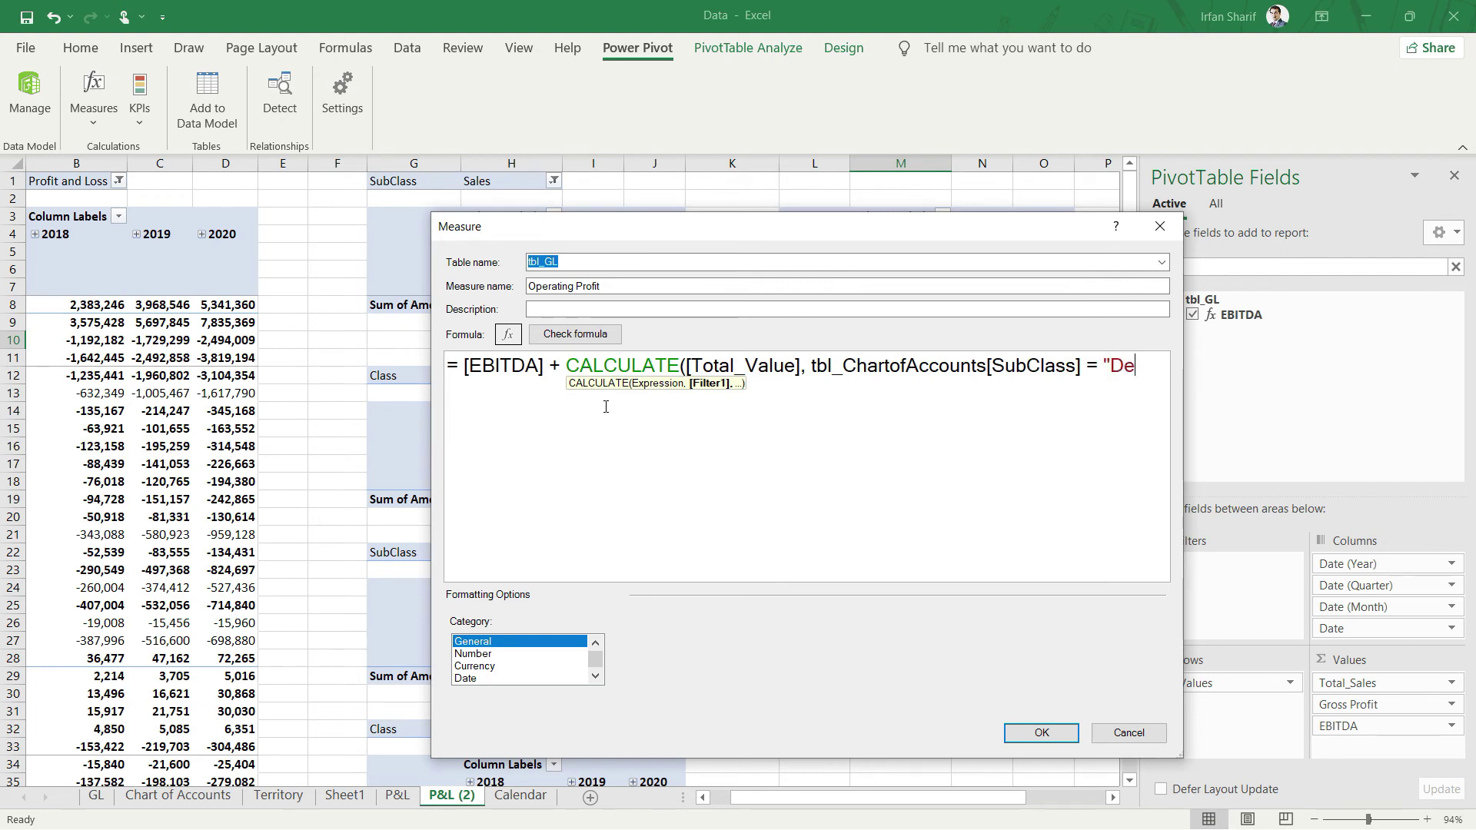
text(preciation)
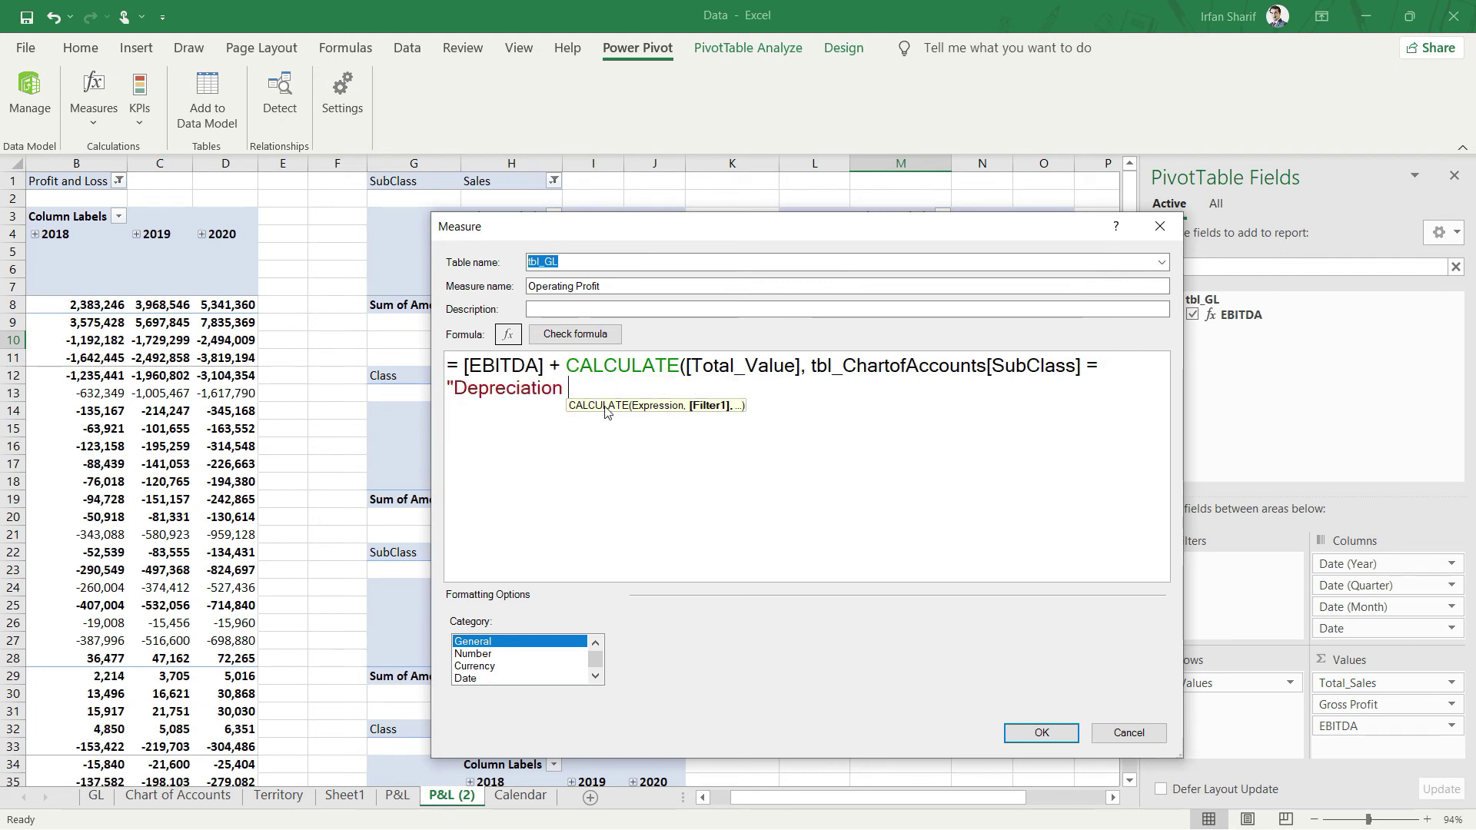
text( & Amortization")
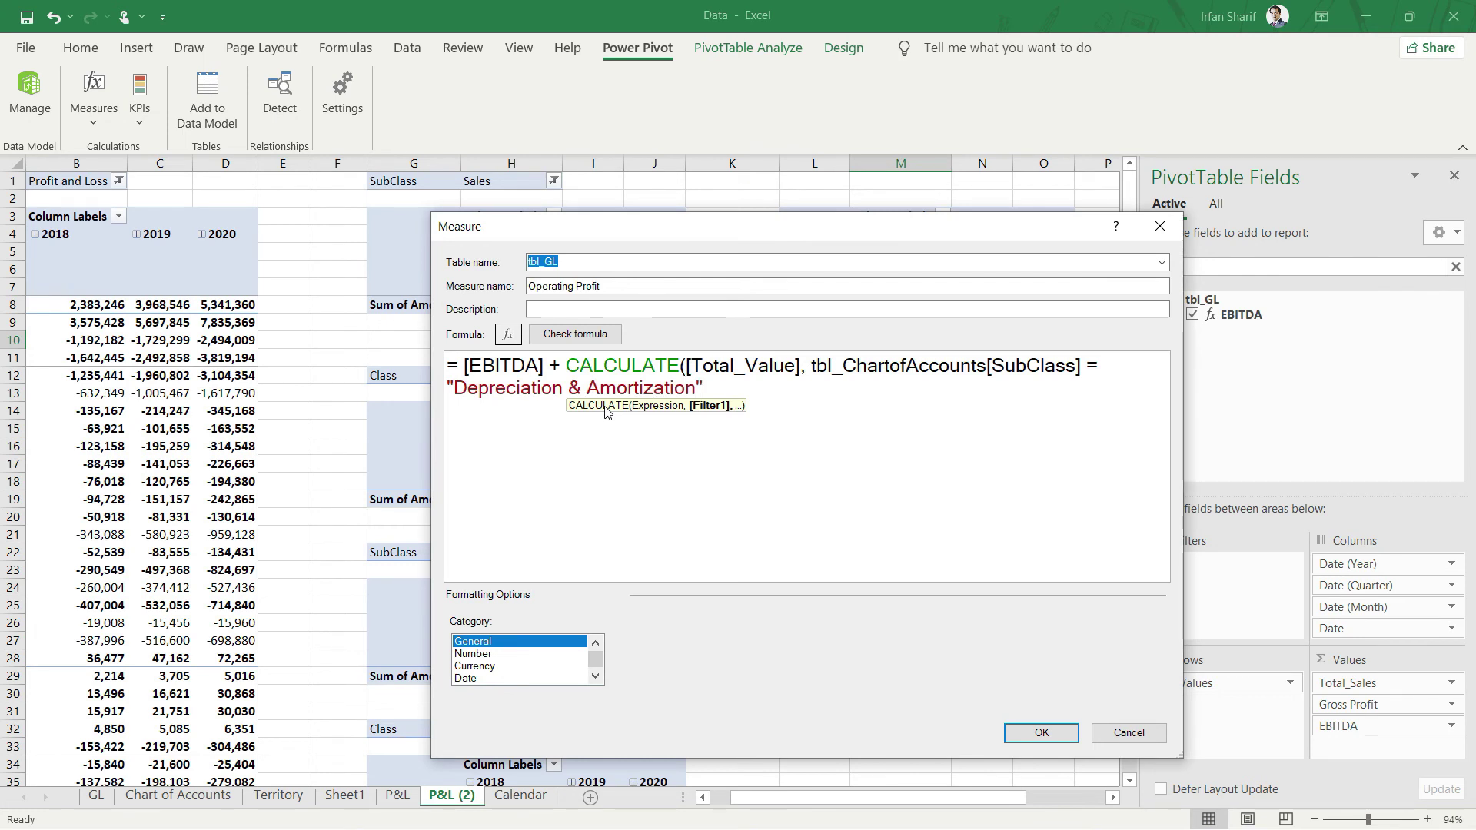
text())
Check the formula and format it as Number with 0 decimals and thousands separator
click(605, 336)
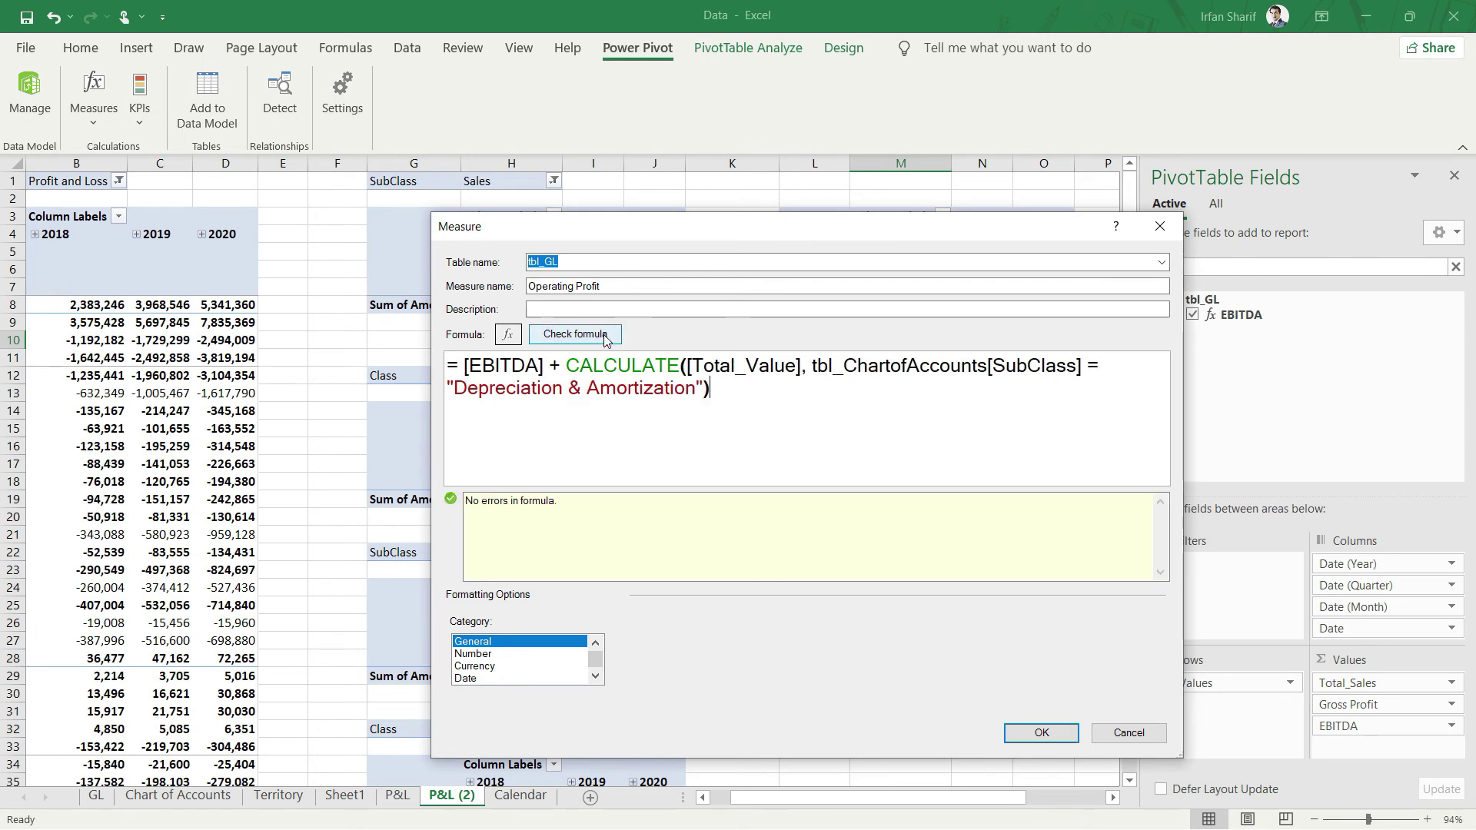
click(476, 653)
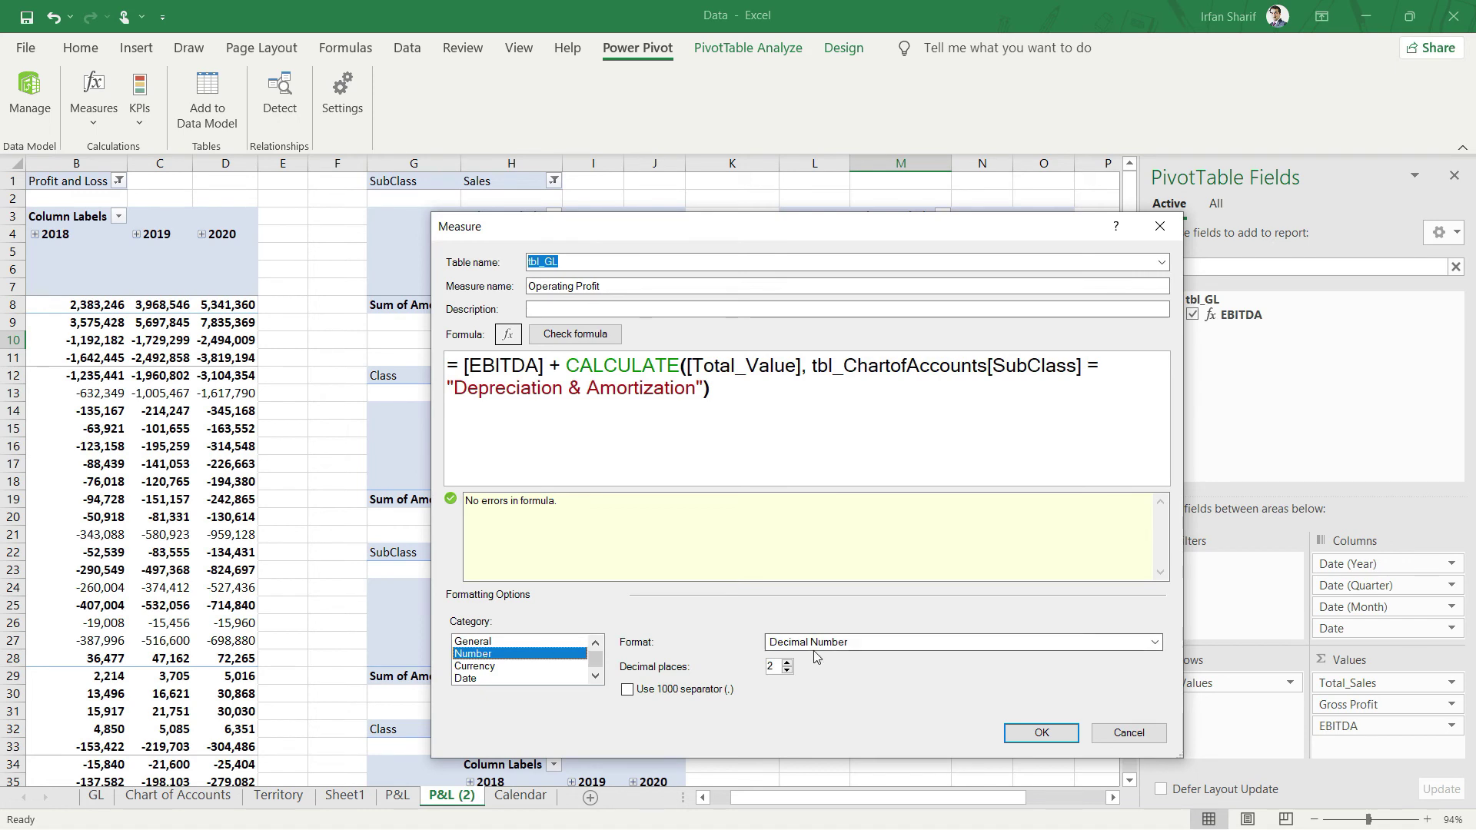
click(793, 674)
click(792, 673)
click(627, 690)
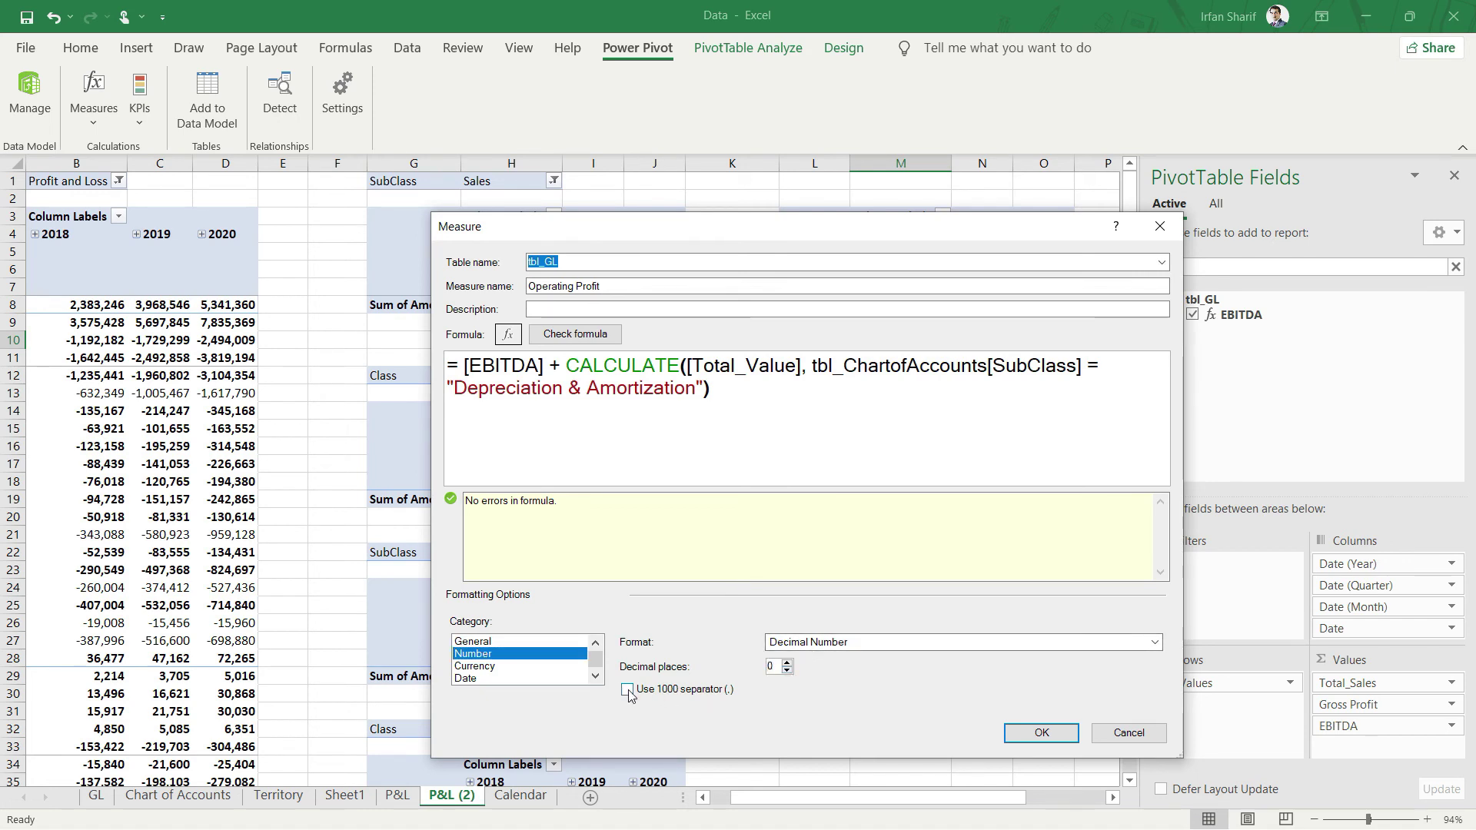
Save Operating Profit and confirm 740,801, 1,475,688 and 1,522,166 match the operating profit pivot
click(1063, 735)
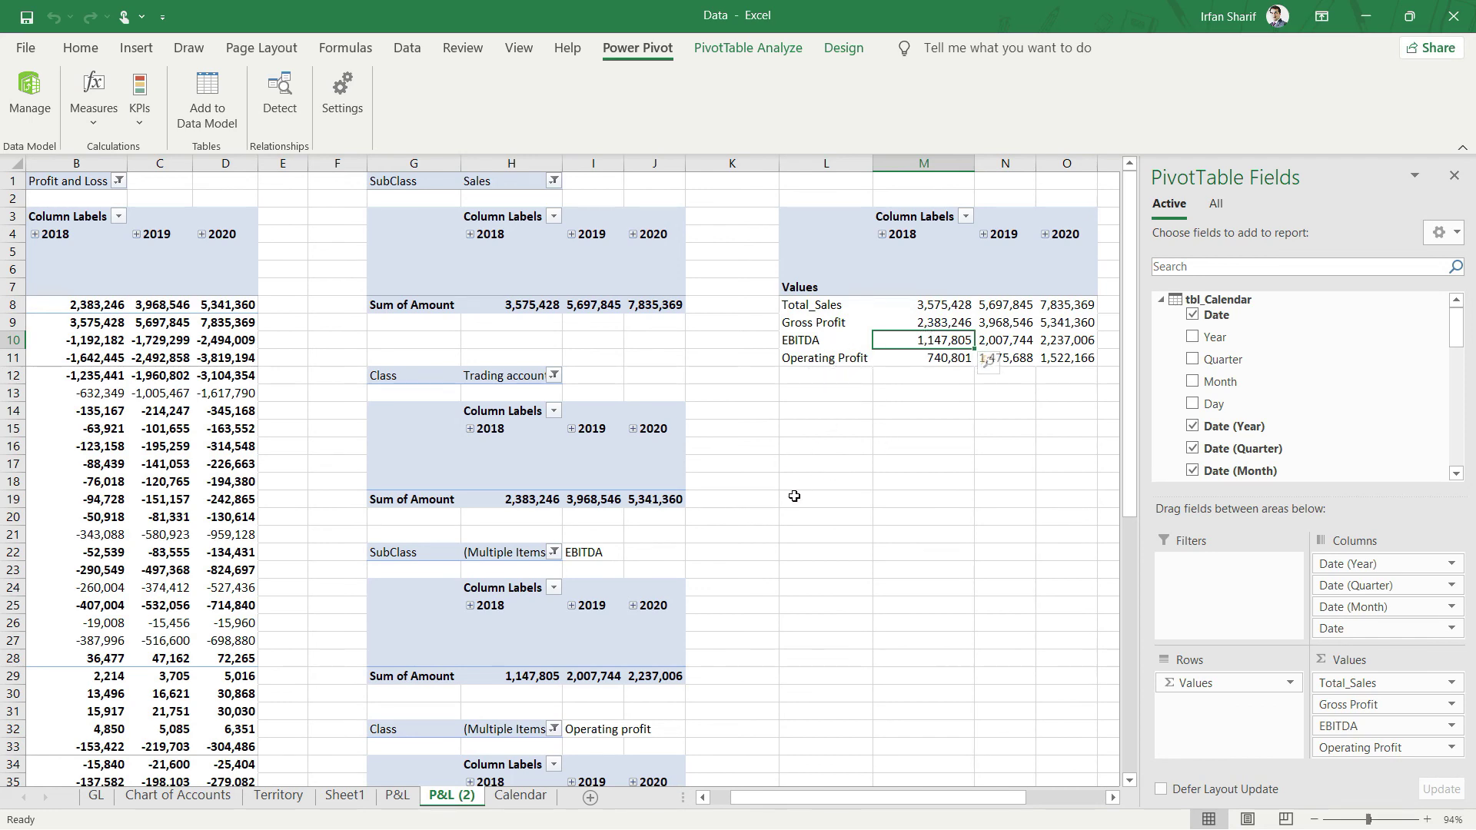
scroll(786, 501, down, 2)
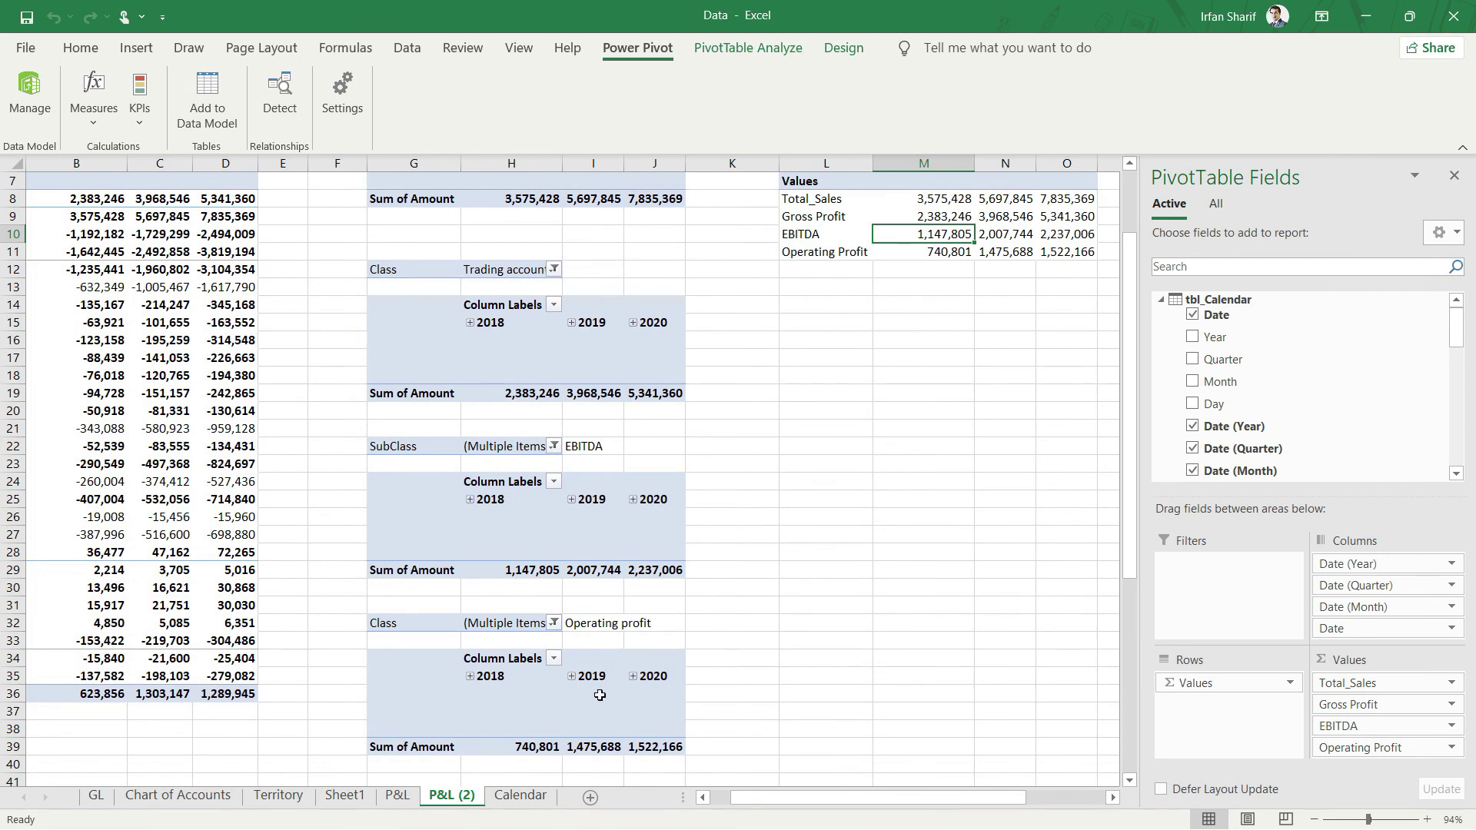
click(545, 748)
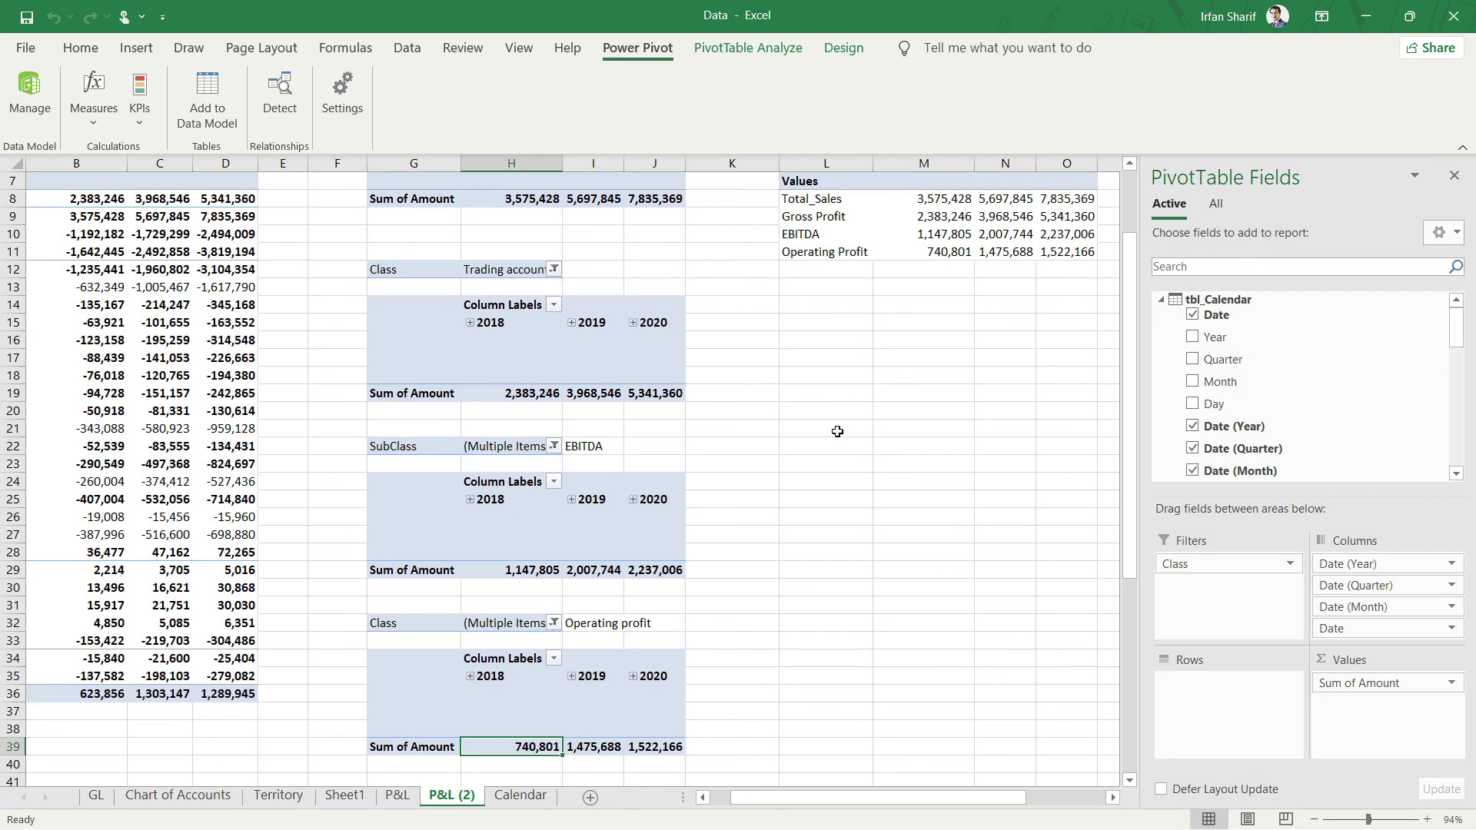
scroll(845, 428, down, 2)
scroll(848, 427, down, 2)
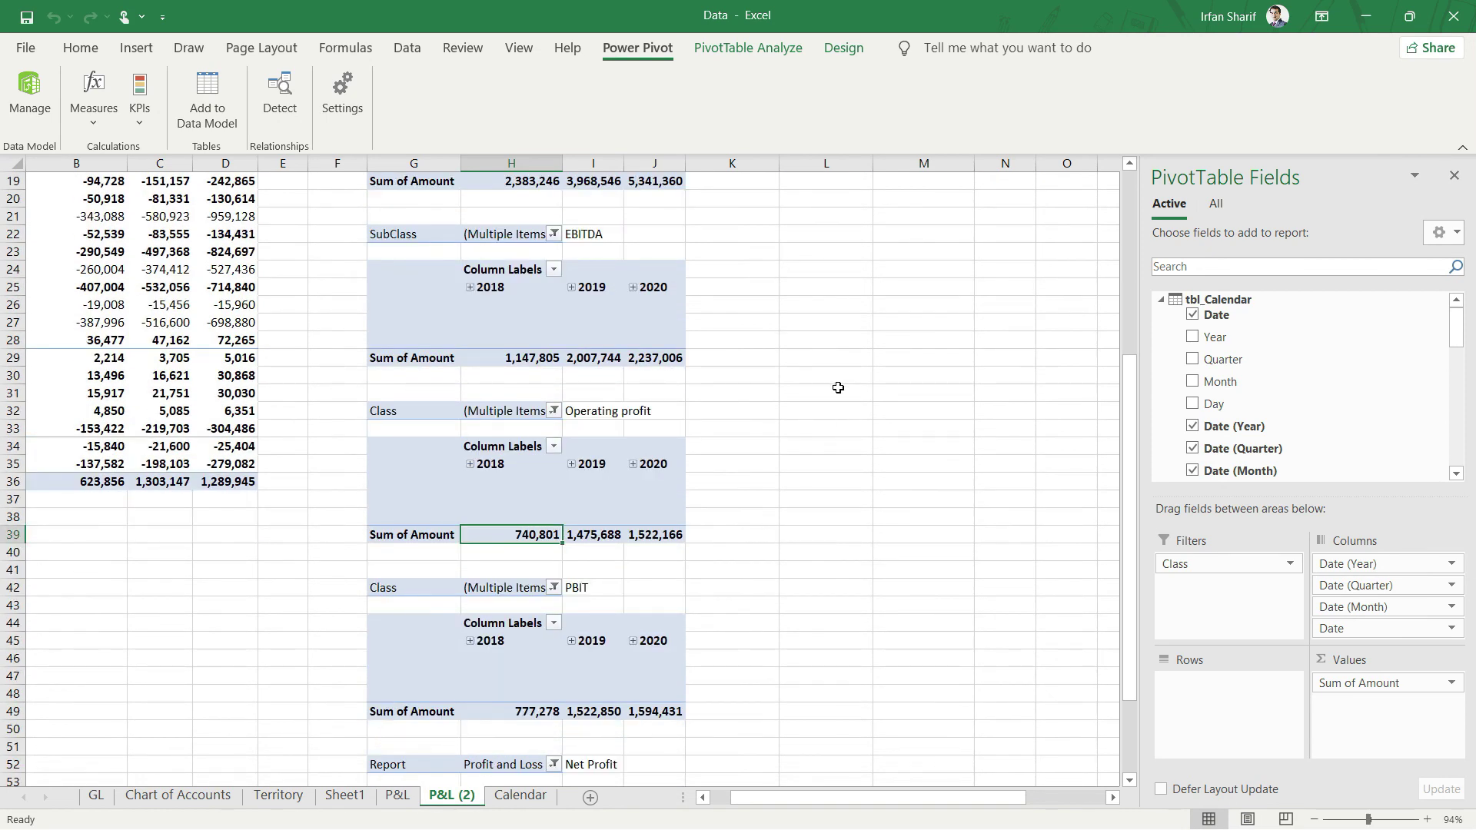
scroll(804, 394, down, 1)
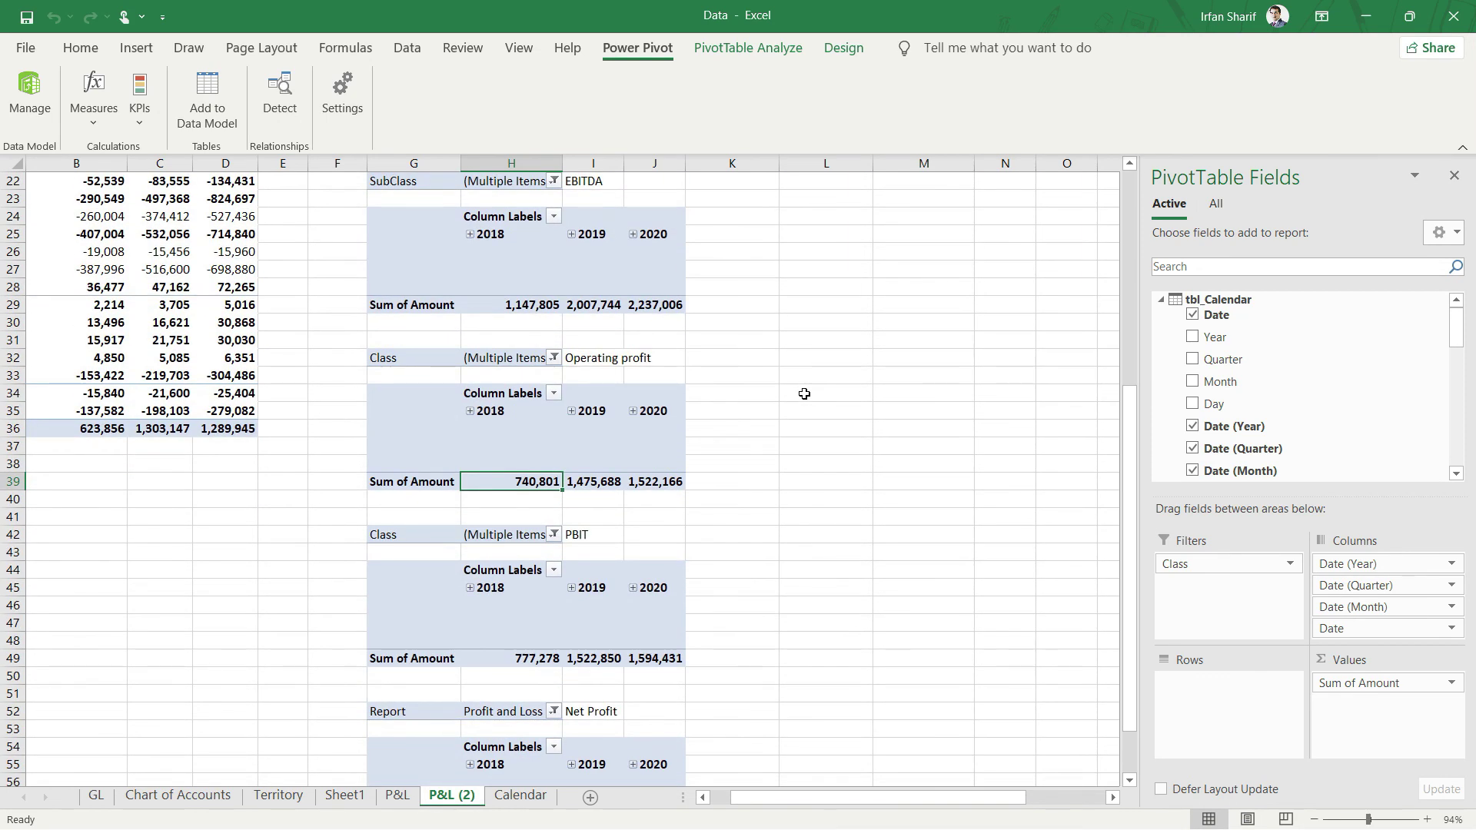
scroll(804, 394, up, 6)
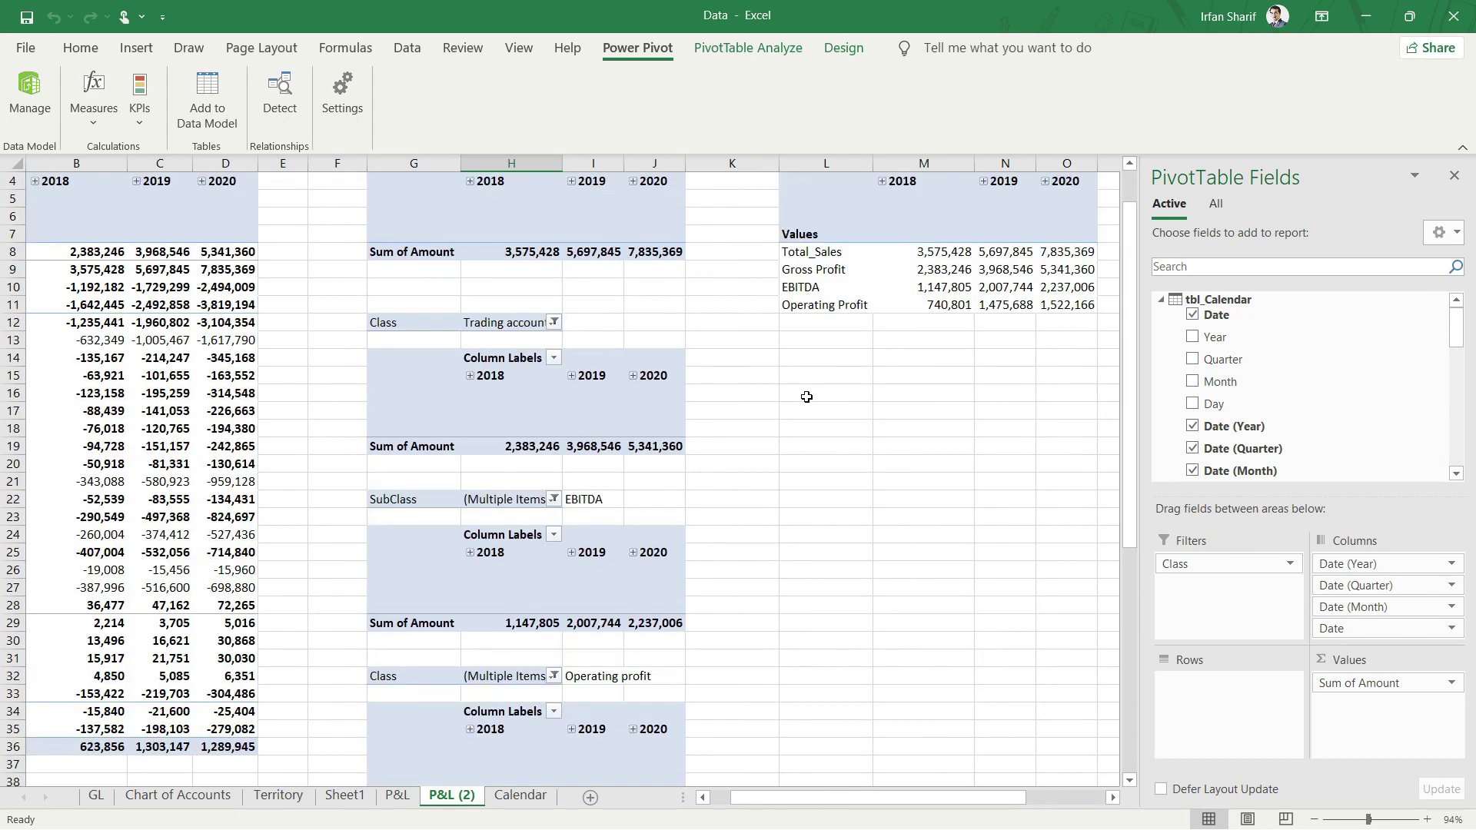